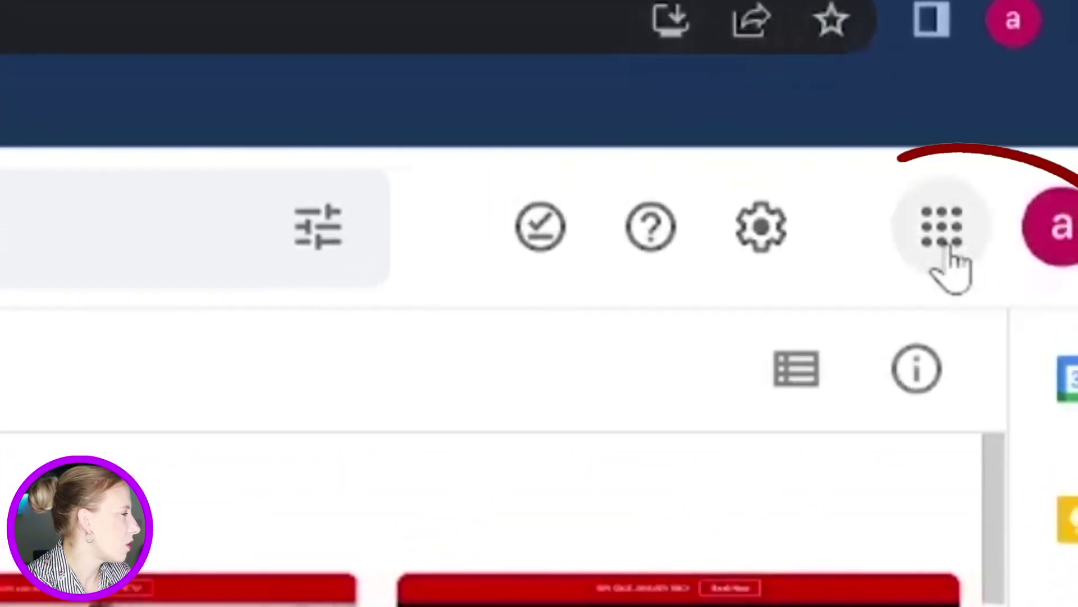
# Step: Go from the Google apps grid to Google Drive's My Drive page
pyautogui.click(944, 106)
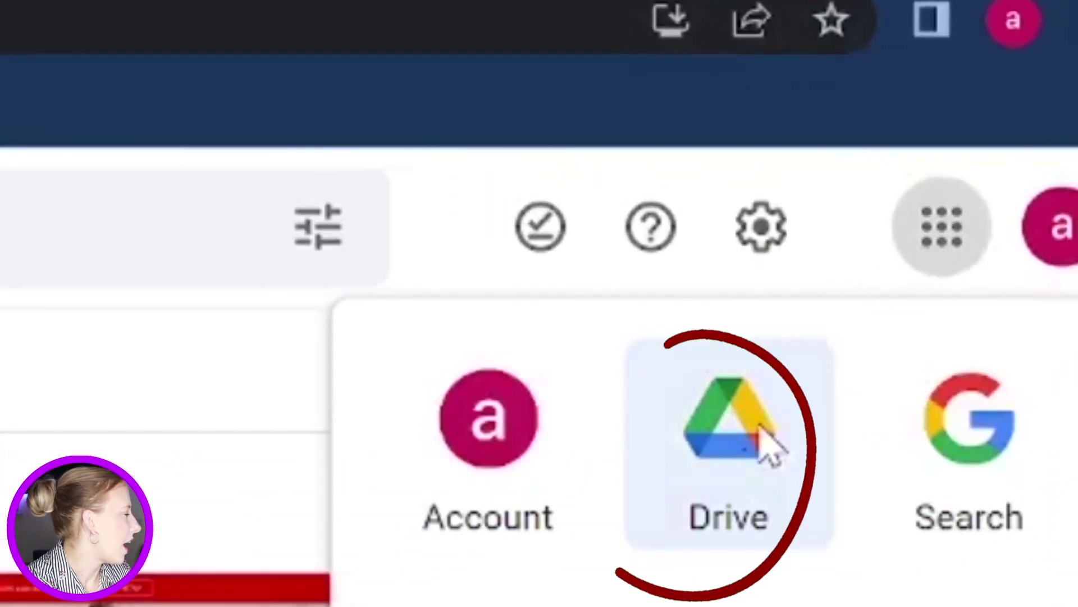
pyautogui.click(767, 439)
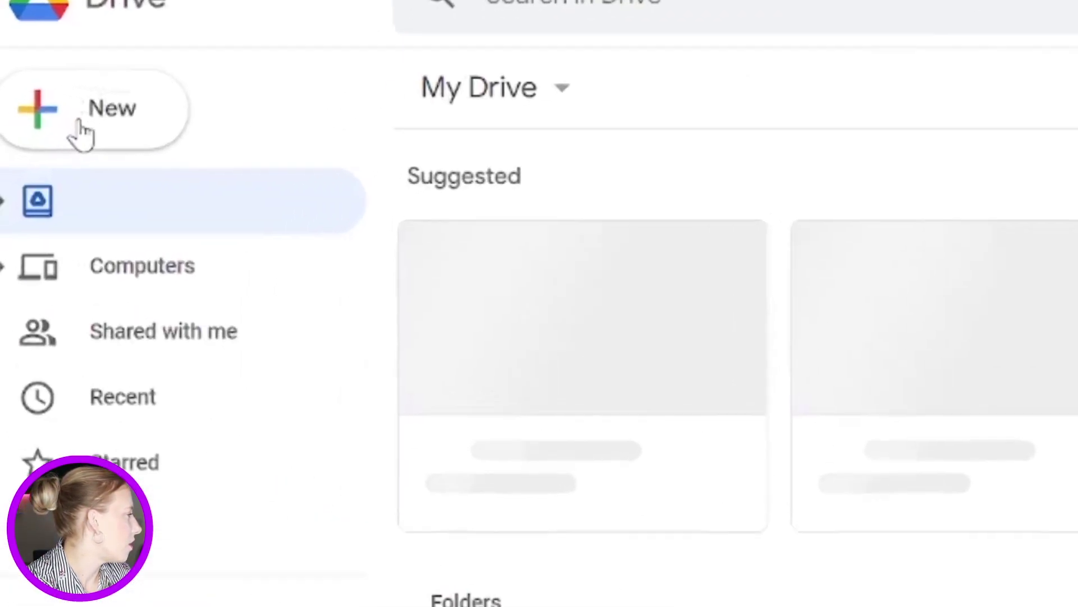
# Step: Create a new blank Google Form, 'Untitled form', from Drive's New menu
pyautogui.click(25, 179)
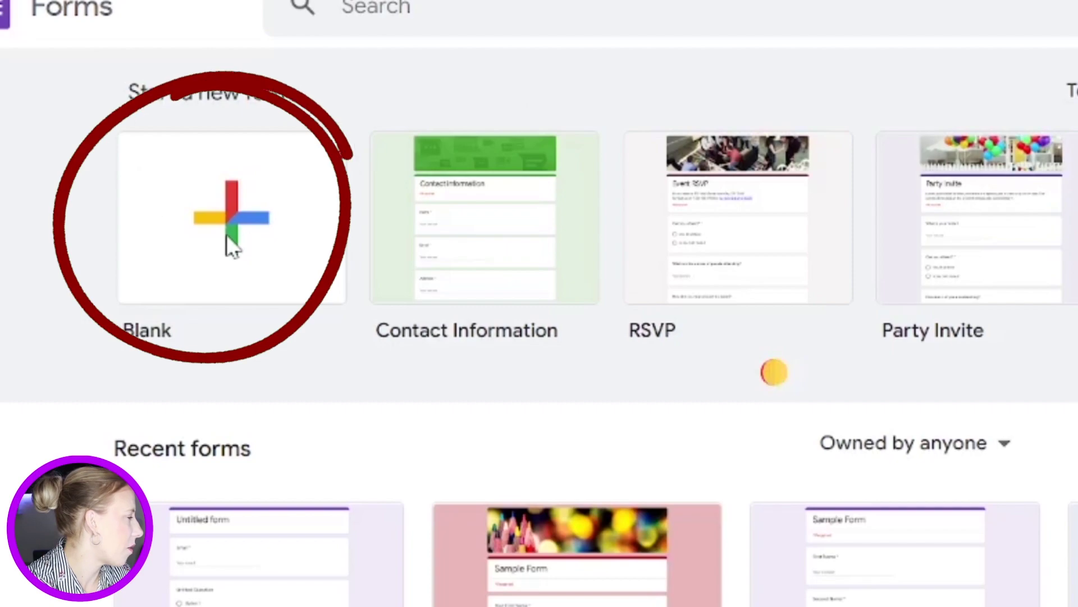
pyautogui.click(230, 244)
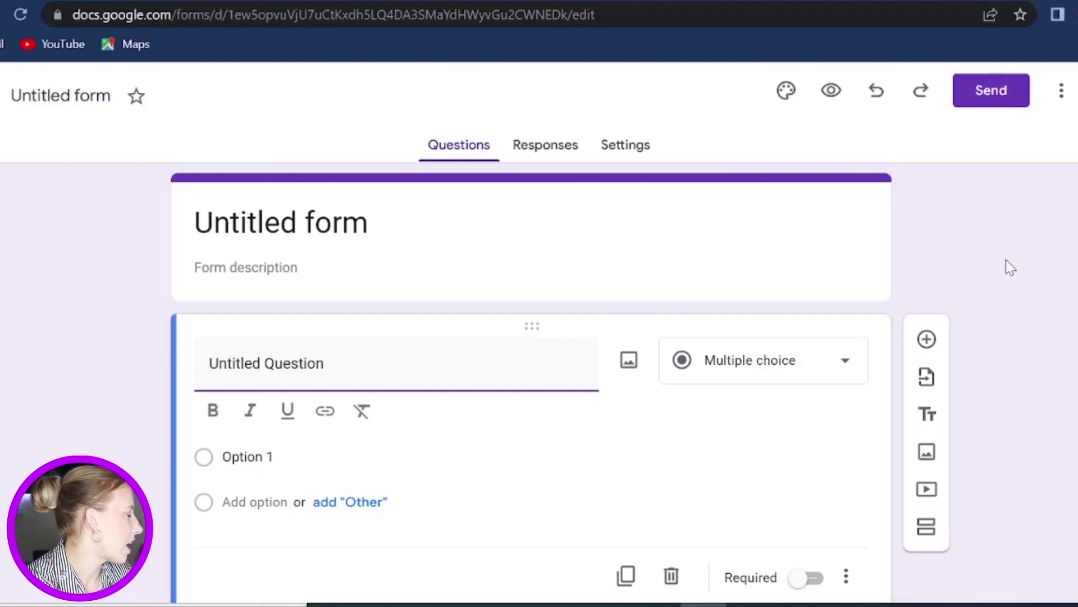
# Step: Bring up the Customize Theme panel down to its Header and Color options
pyautogui.click(785, 93)
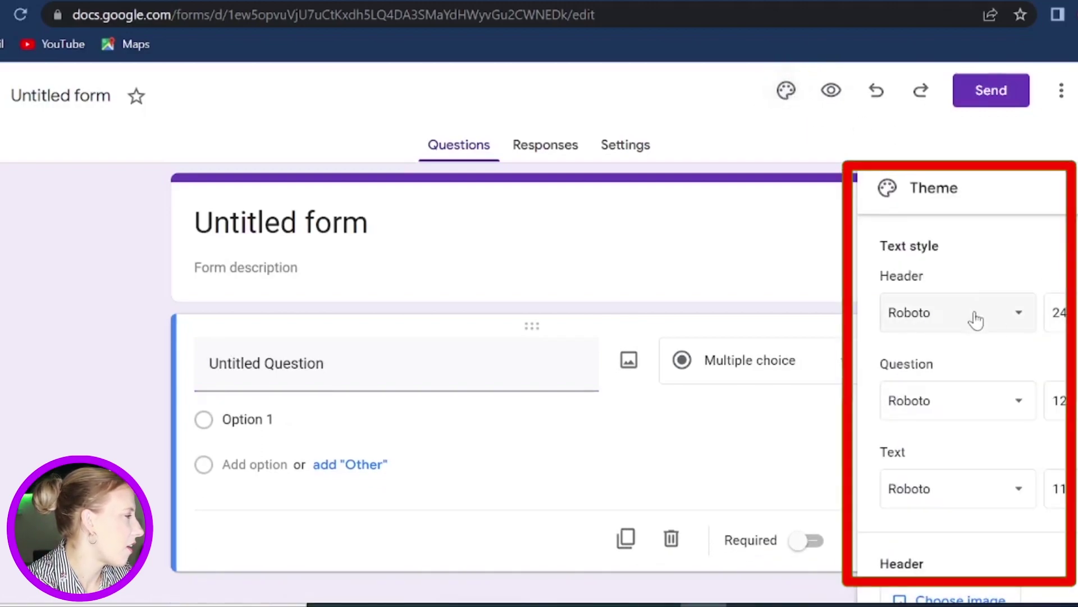
pyautogui.scroll(-3, 1076, 338)
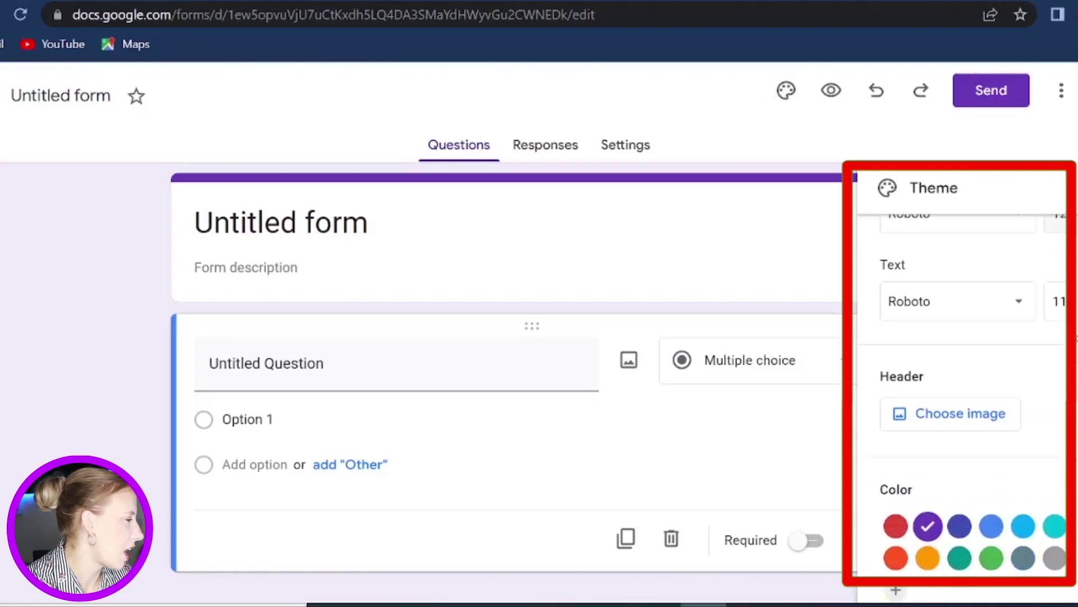
pyautogui.scroll(-2, 1063, 315)
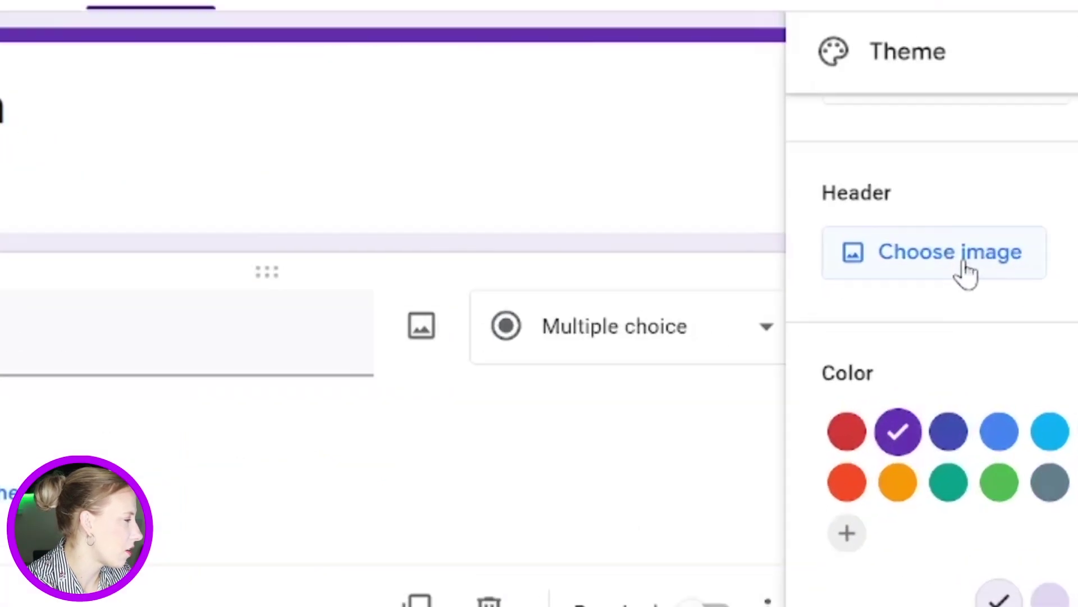
# Step: Insert the pink ink-splash image from the Themes gallery as the form header
pyautogui.click(966, 336)
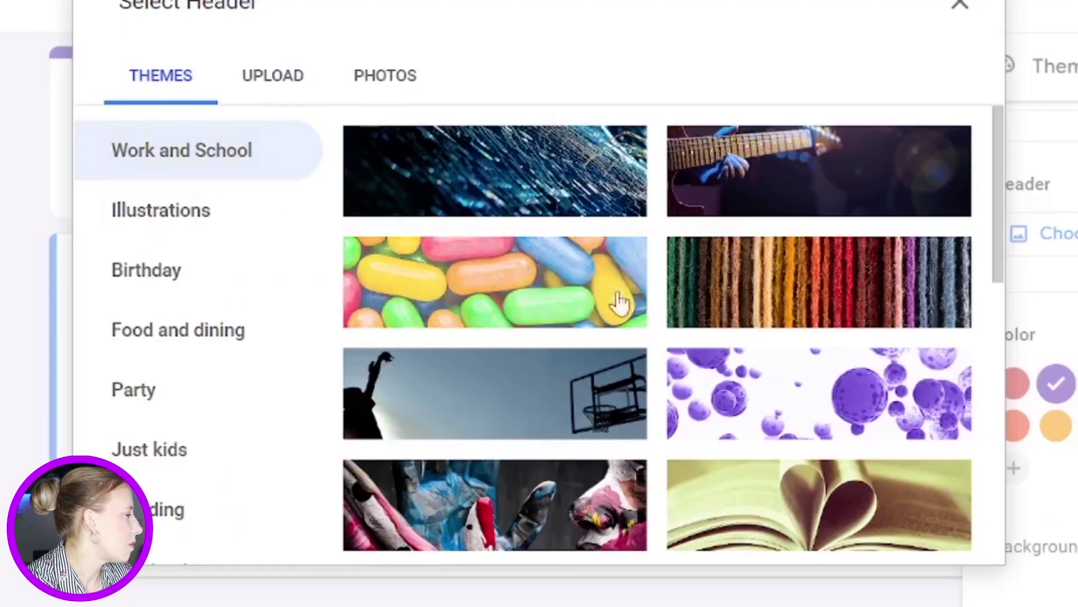
pyautogui.scroll(-6, 748, 395)
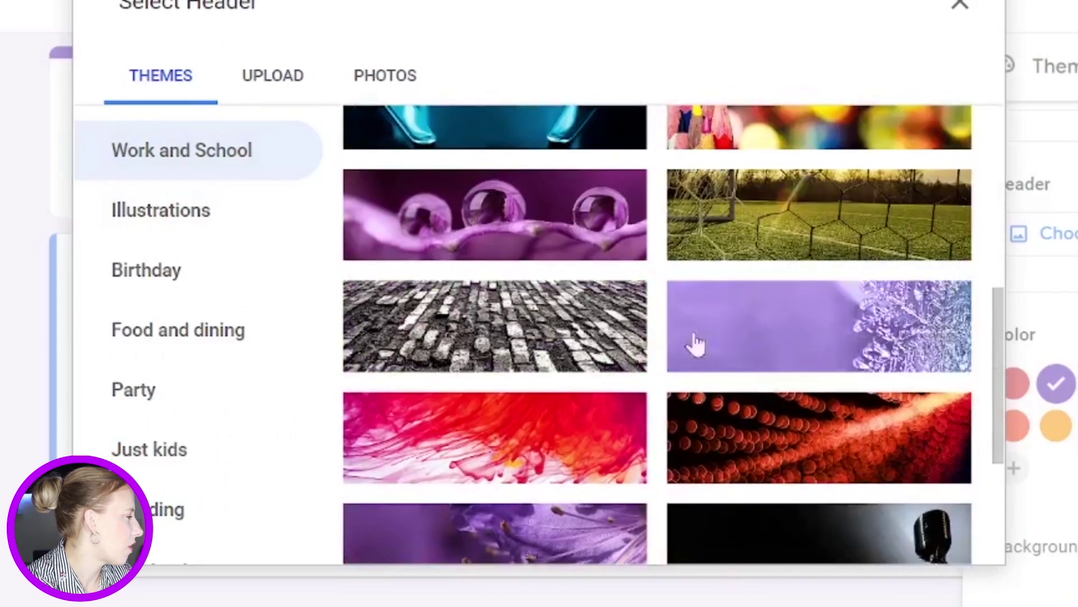
pyautogui.scroll(-4, 668, 344)
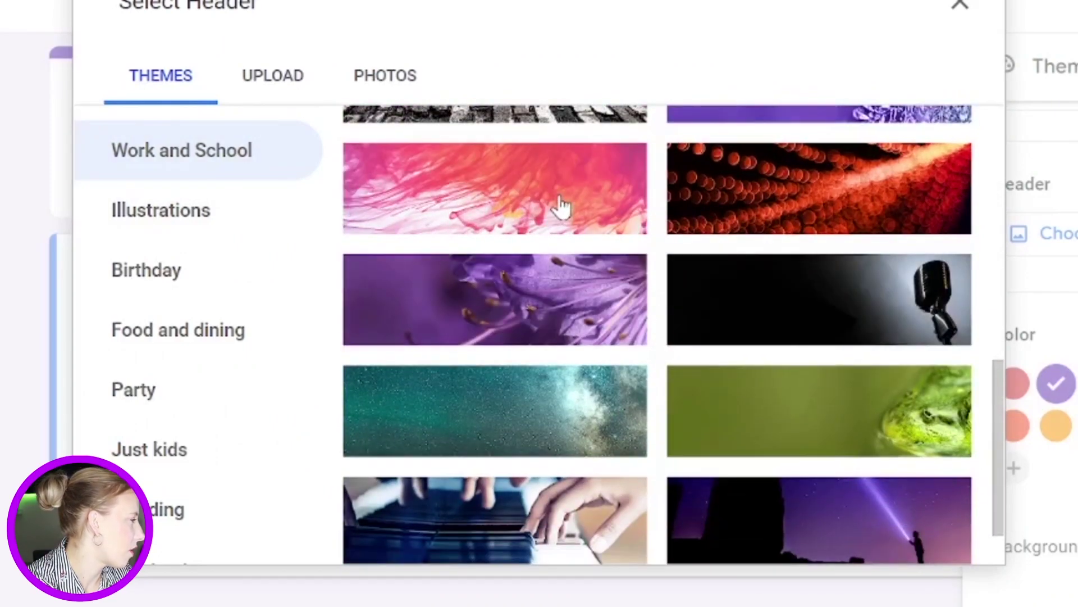
pyautogui.click(561, 208)
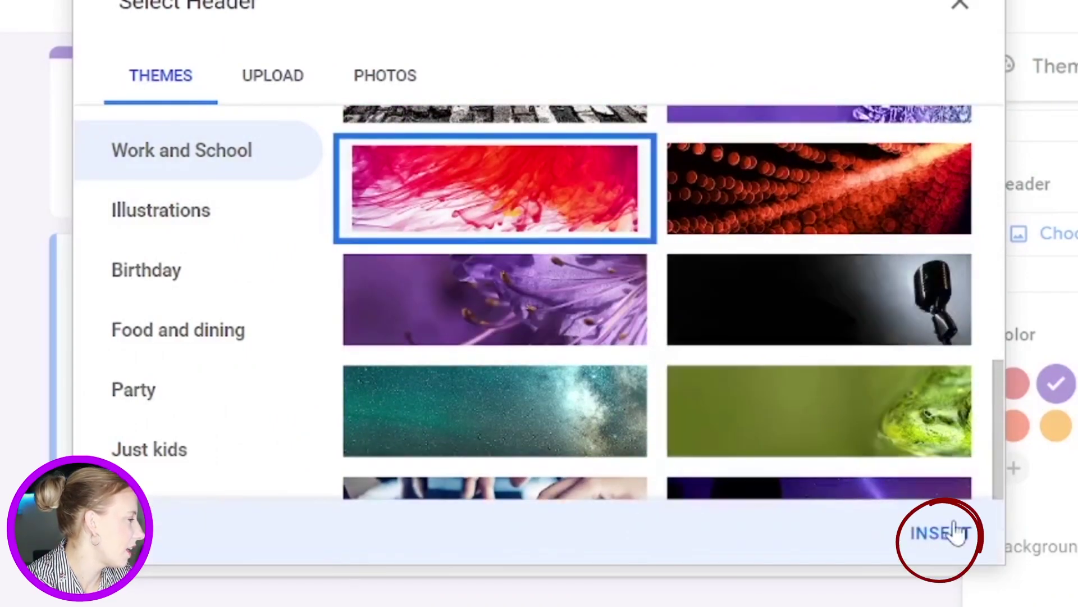
pyautogui.click(957, 531)
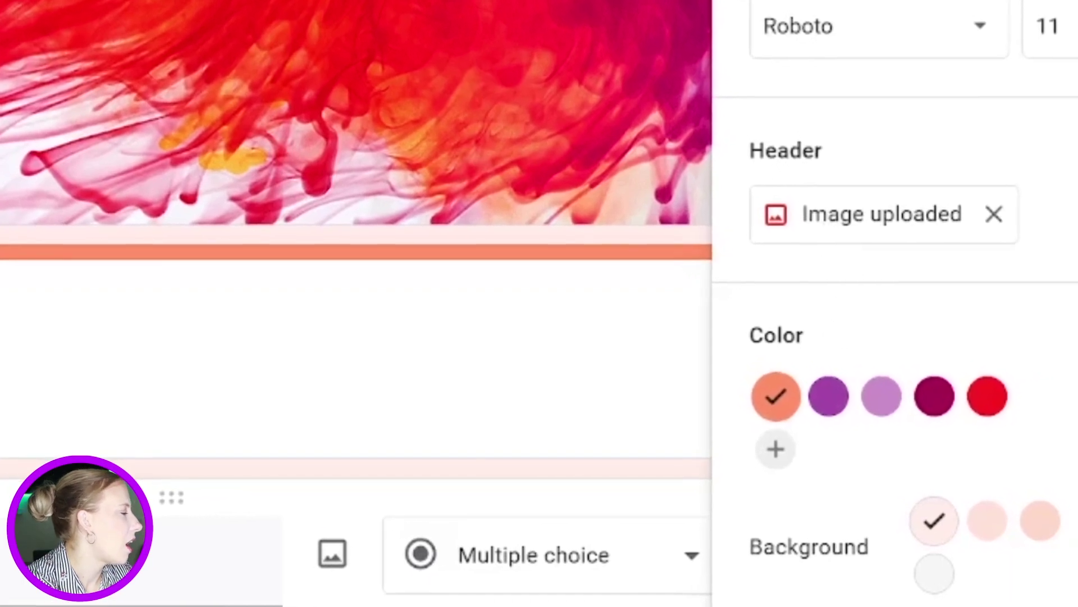
# Step: Set the theme colour to dark magenta and the background to the darkest pink shade
pyautogui.click(928, 403)
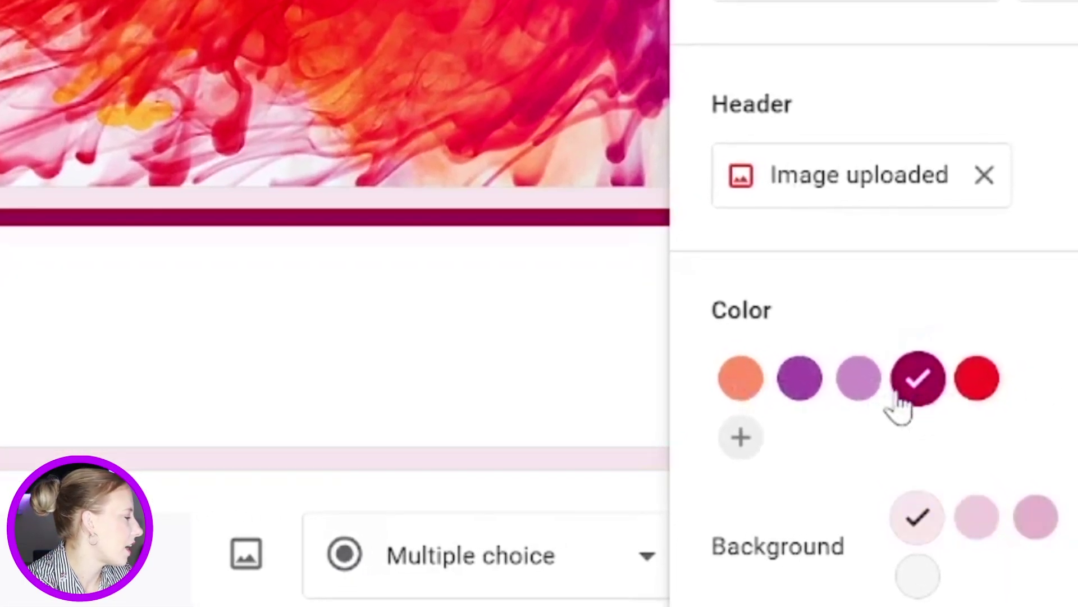
pyautogui.click(740, 437)
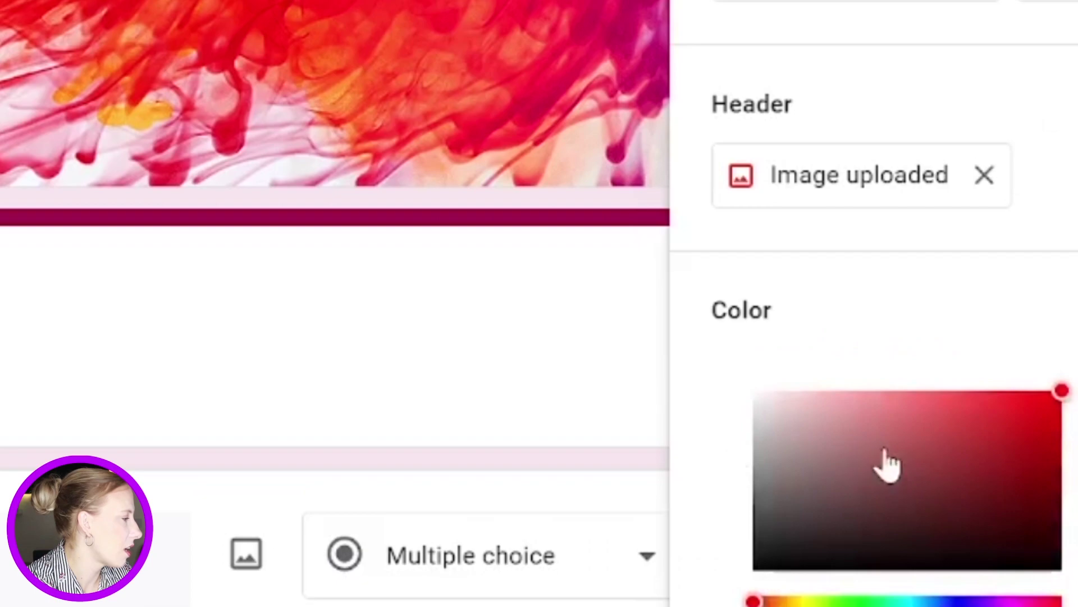
pyautogui.scroll(-3, 893, 463)
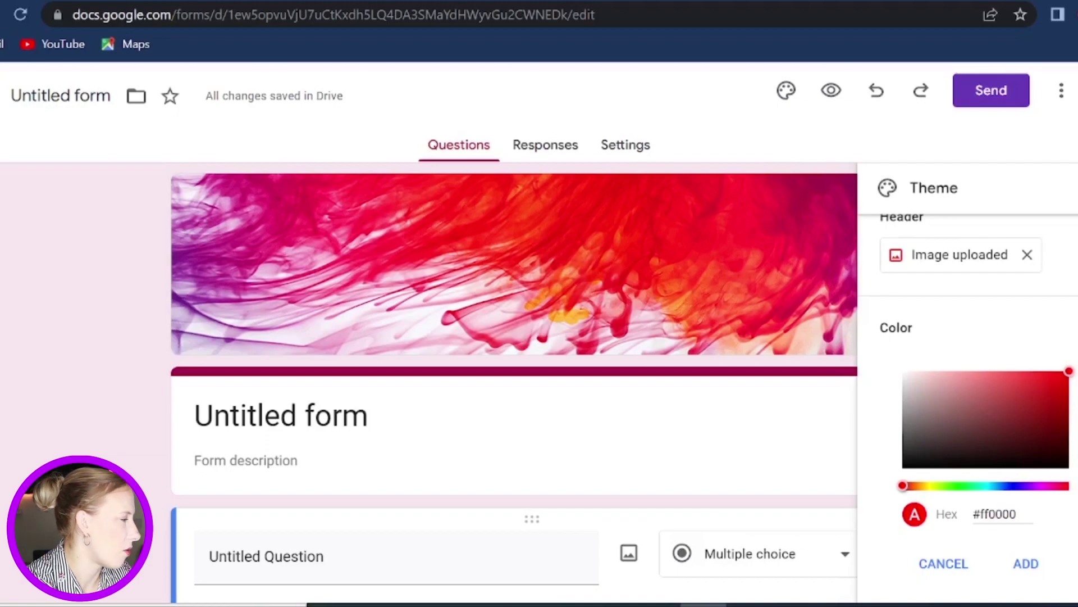
pyautogui.scroll(-2, 1022, 348)
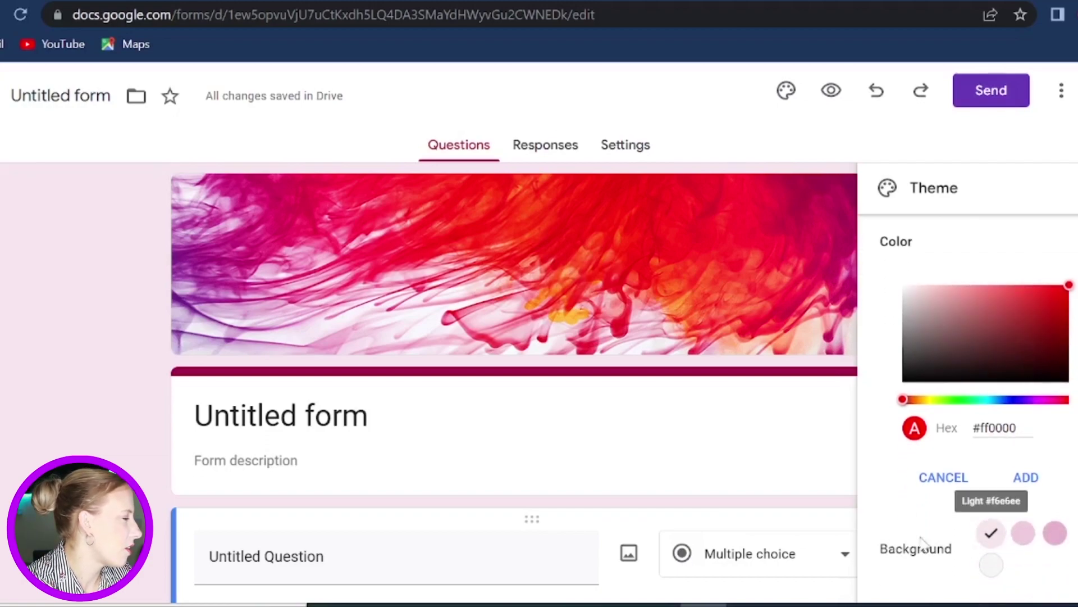
pyautogui.click(1055, 533)
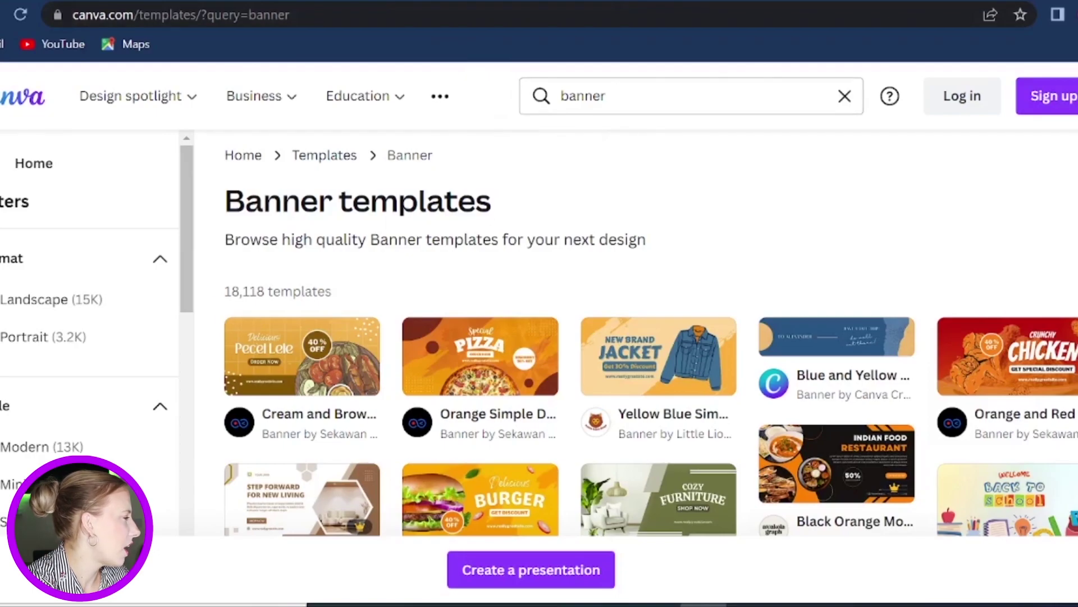
pyautogui.scroll(-10, 721, 262)
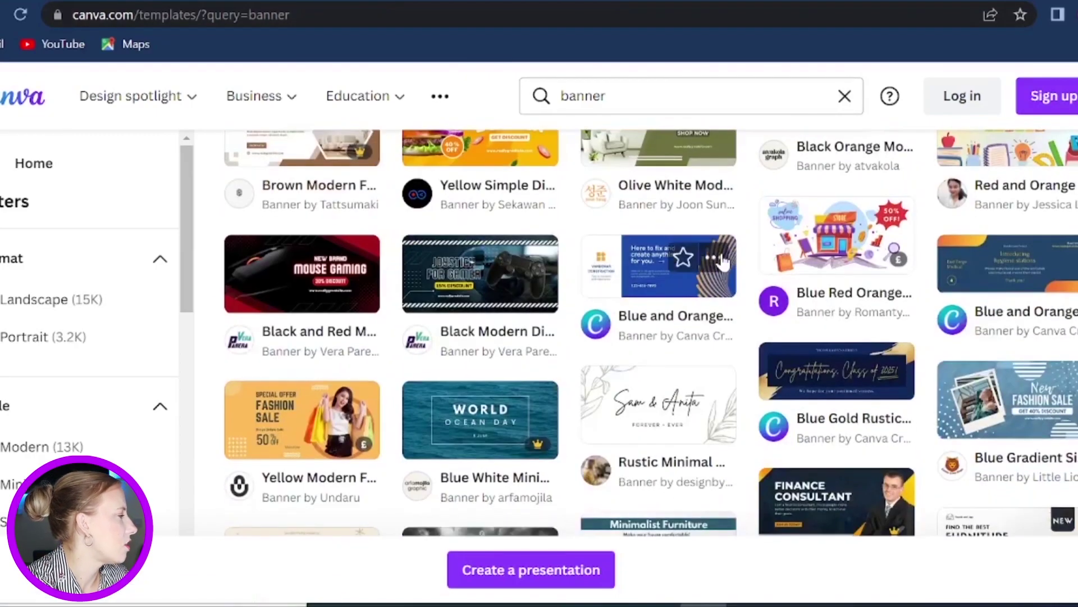
pyautogui.scroll(-12, 723, 262)
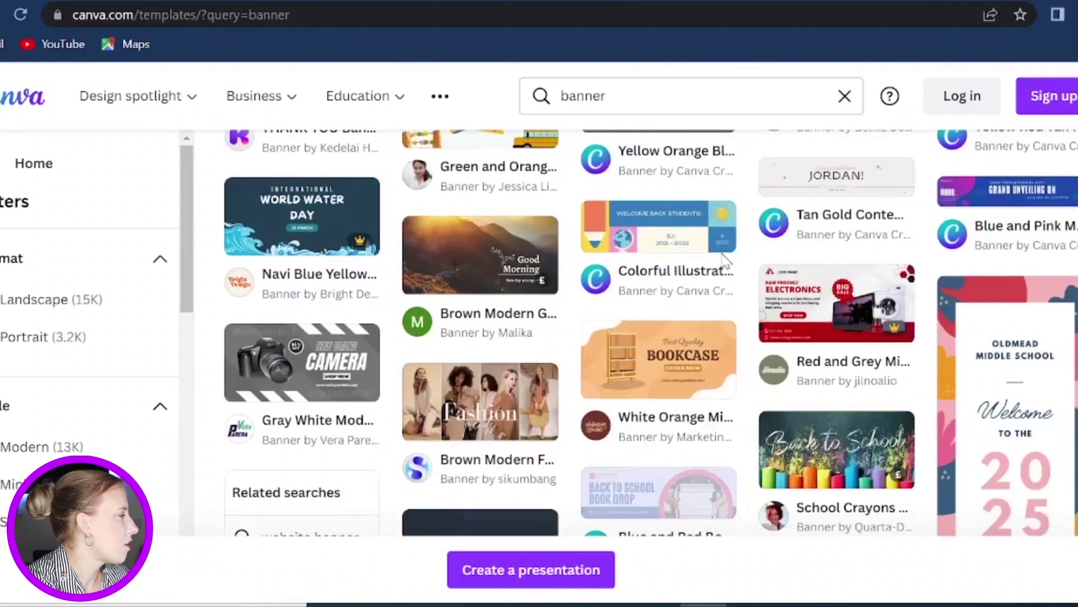
pyautogui.scroll(-3, 724, 259)
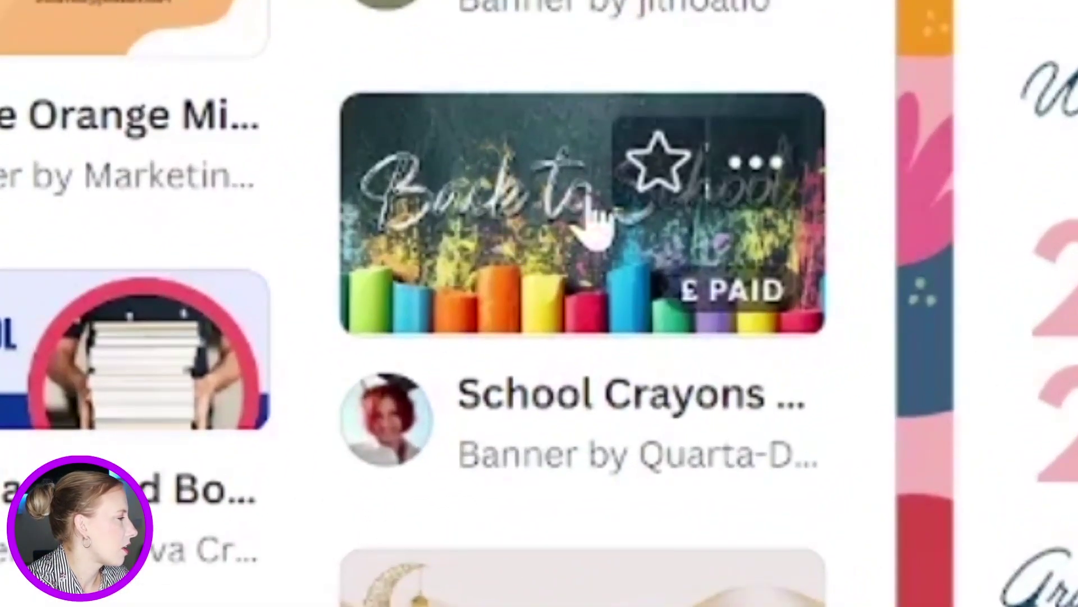
pyautogui.click(840, 266)
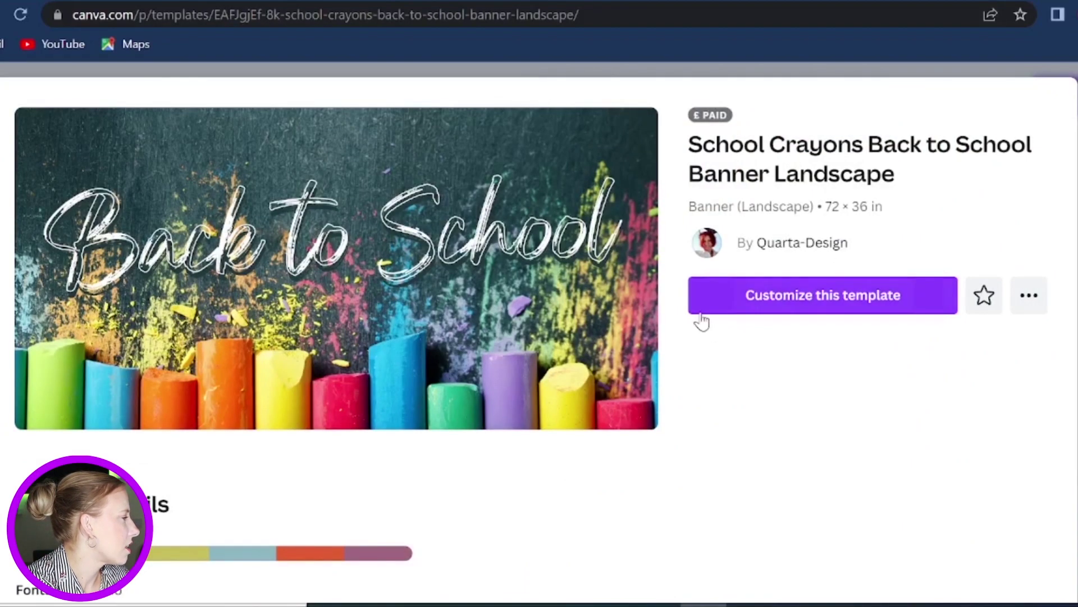
pyautogui.click(93, 3)
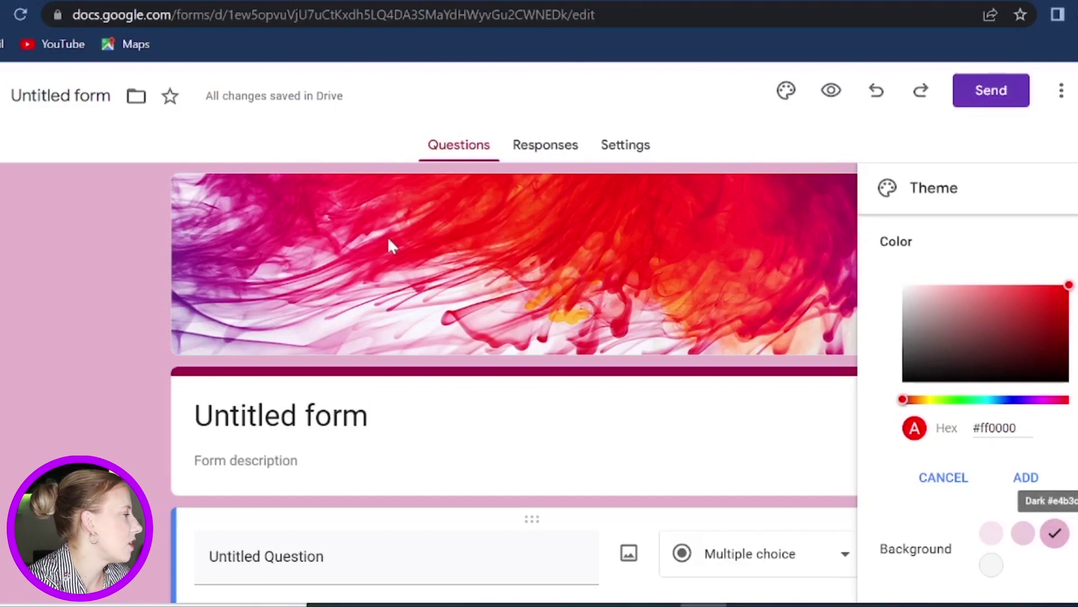
pyautogui.hotkey('ctrl', 'Tab')
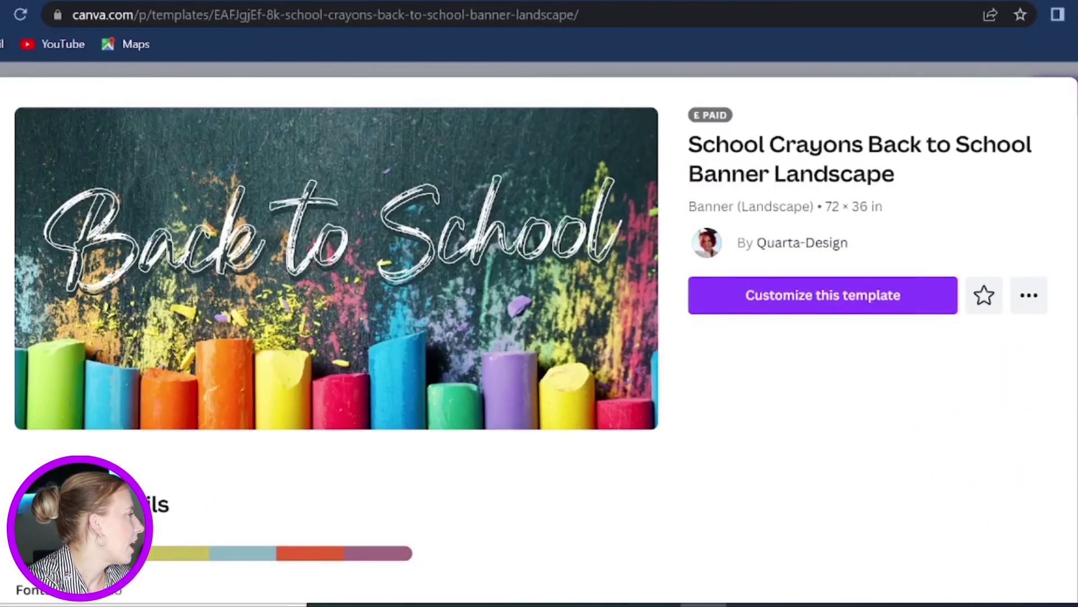
pyautogui.hotkey('ctrl', 'Tab')
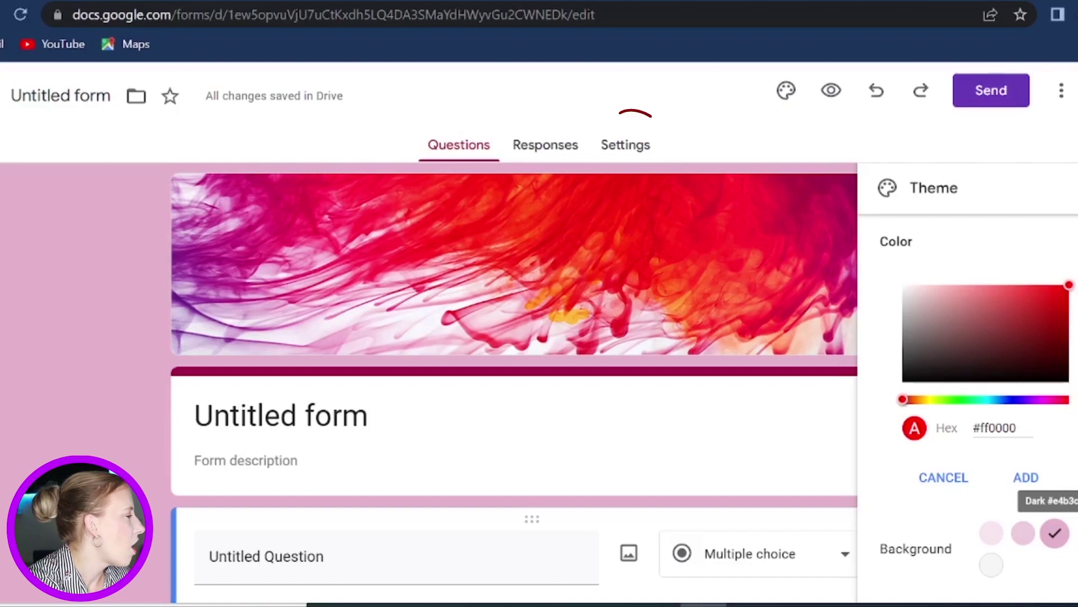
# Step: Switch on 'Make this a quiz' in the form's Settings
pyautogui.click(635, 149)
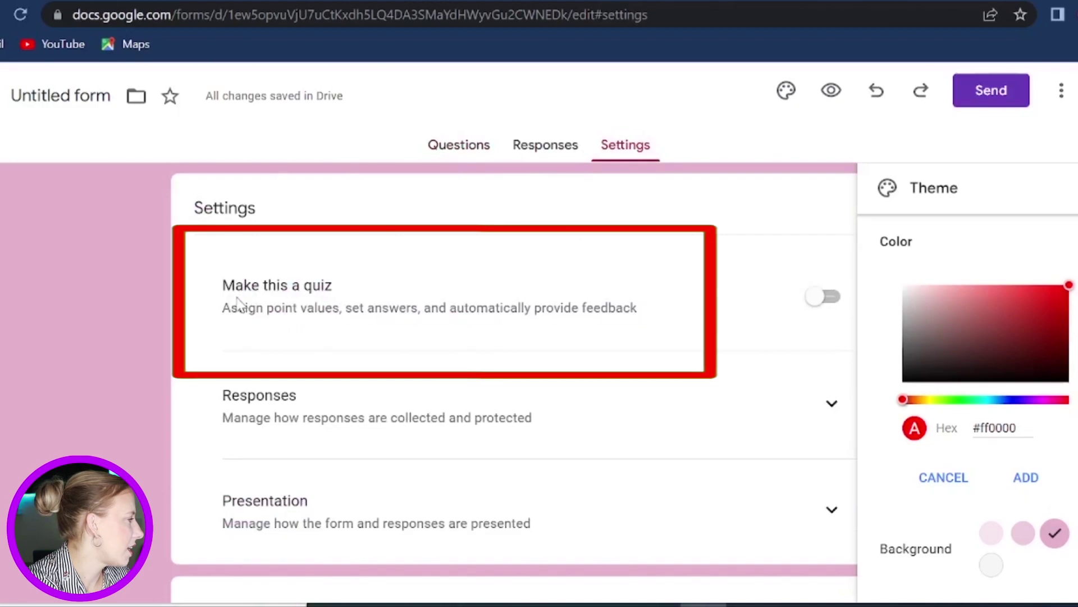
pyautogui.click(330, 298)
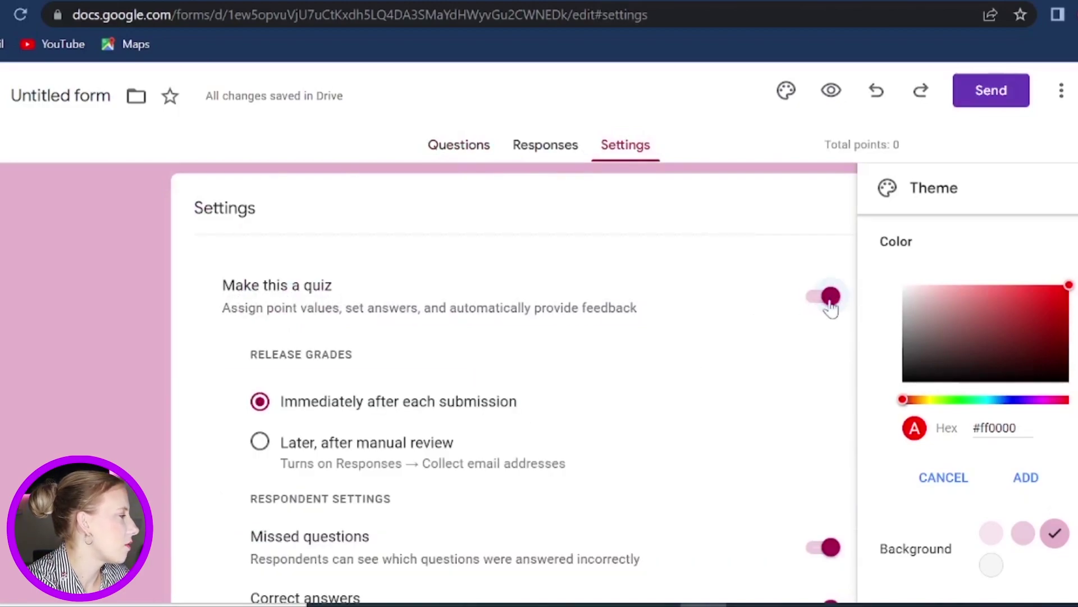
pyautogui.scroll(-2, 771, 319)
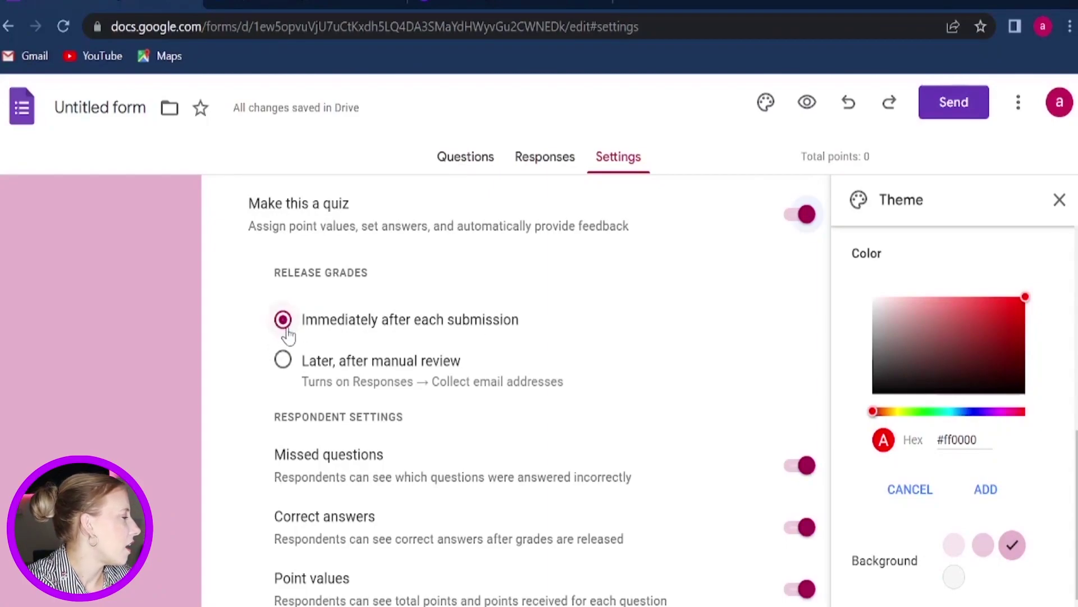
# Step: Set Release grades to 'Later, after manual review'
pyautogui.click(282, 362)
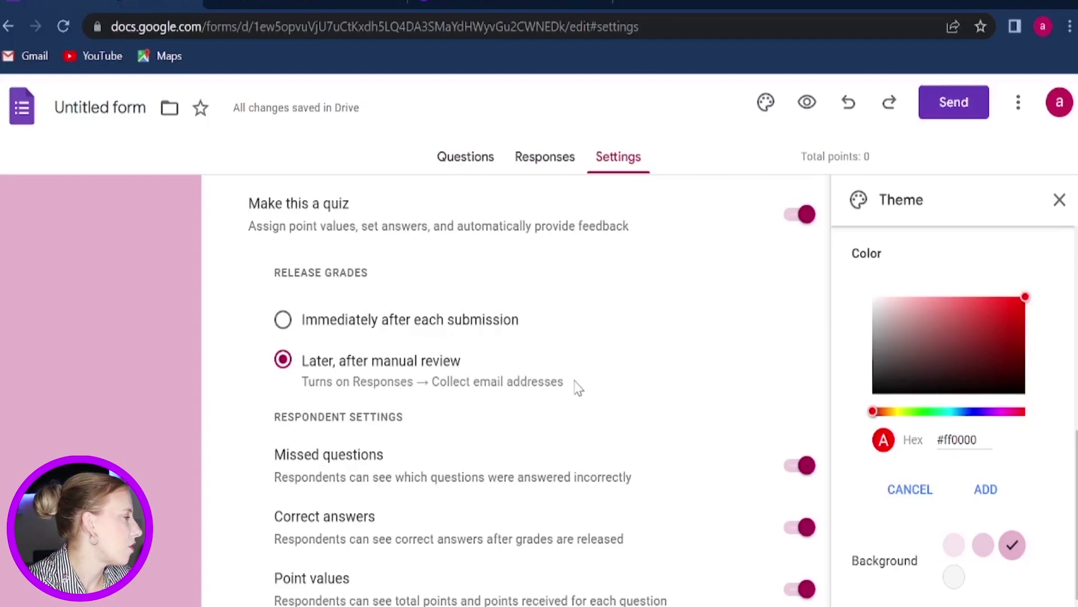
pyautogui.scroll(-3, 592, 382)
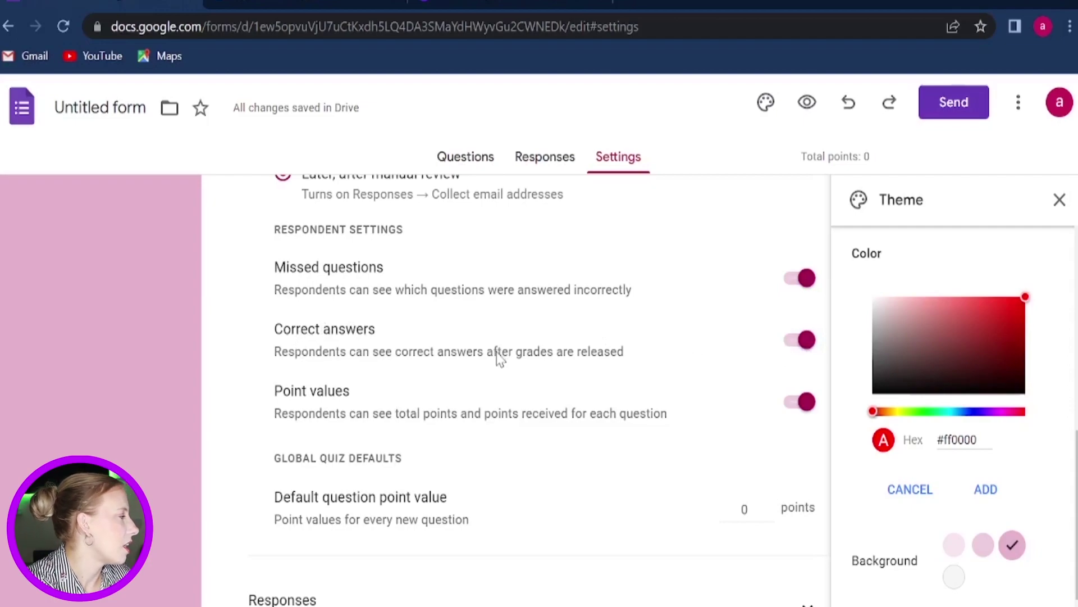
# Step: Turn off Correct answers and Missed questions for respondents, leaving Point values on
pyautogui.scroll(3, 499, 360)
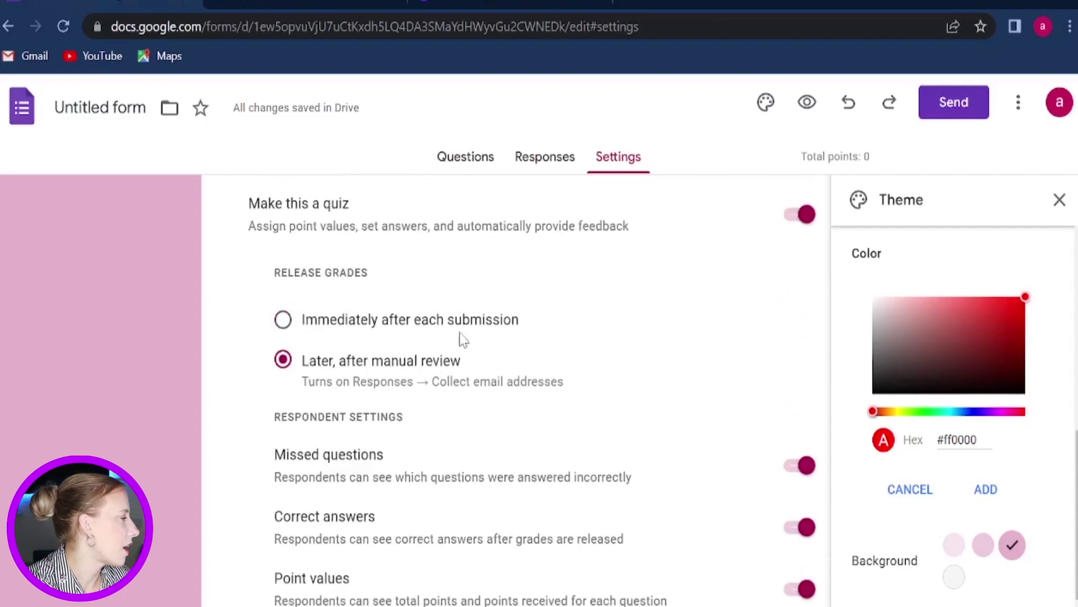
pyautogui.scroll(-2, 416, 345)
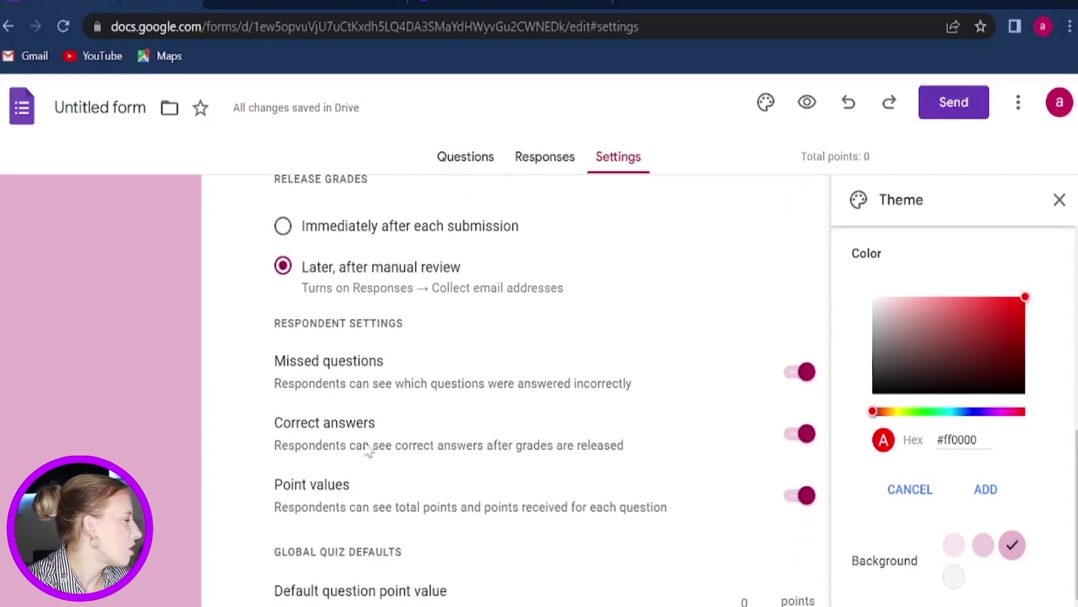
pyautogui.click(804, 434)
pyautogui.click(811, 375)
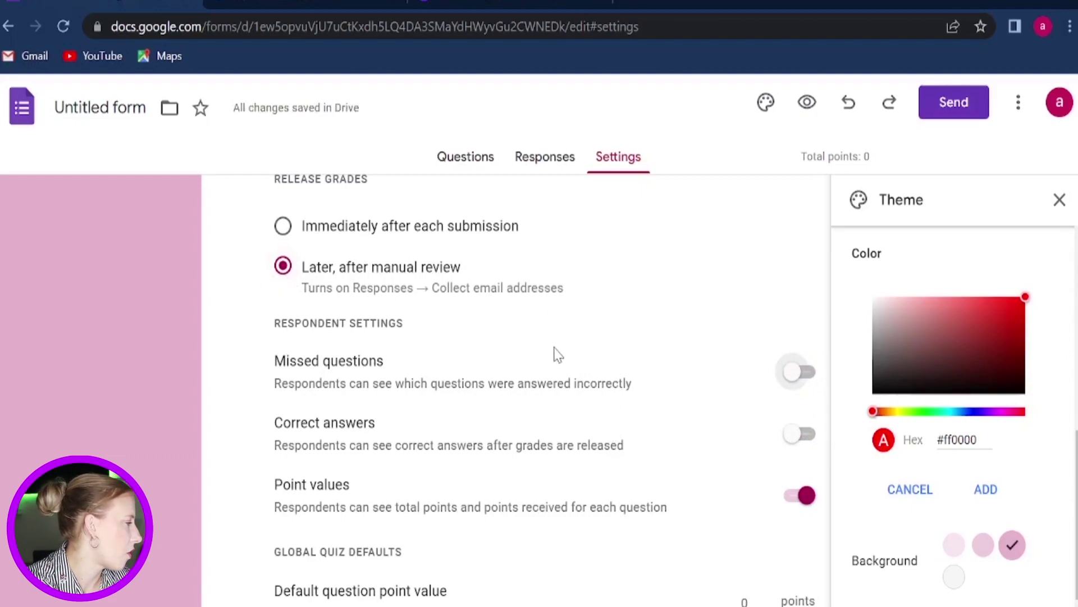
pyautogui.scroll(-2, 556, 357)
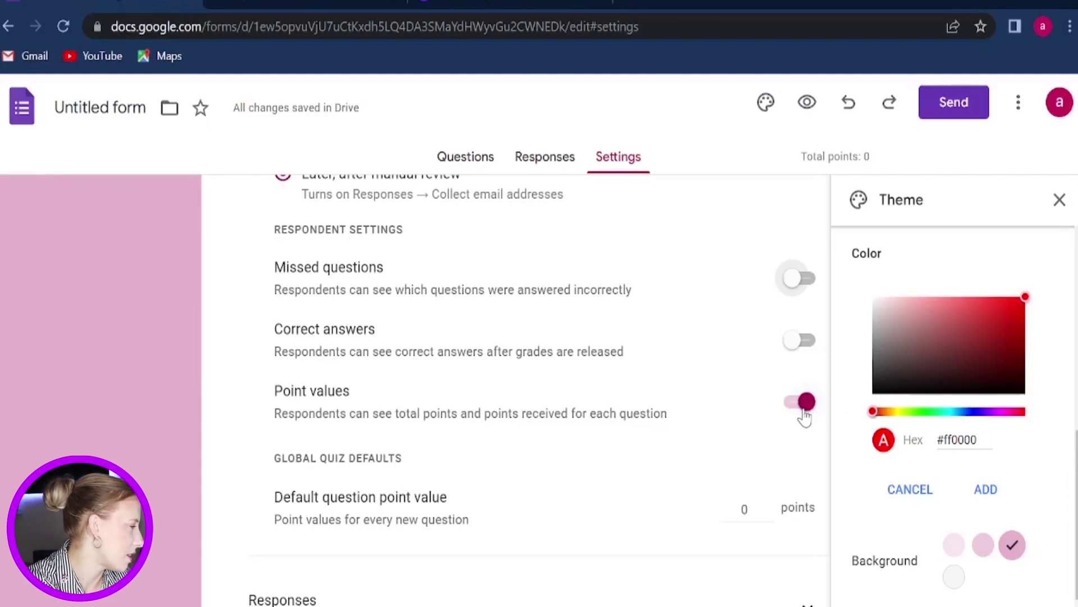
pyautogui.scroll(-2, 573, 438)
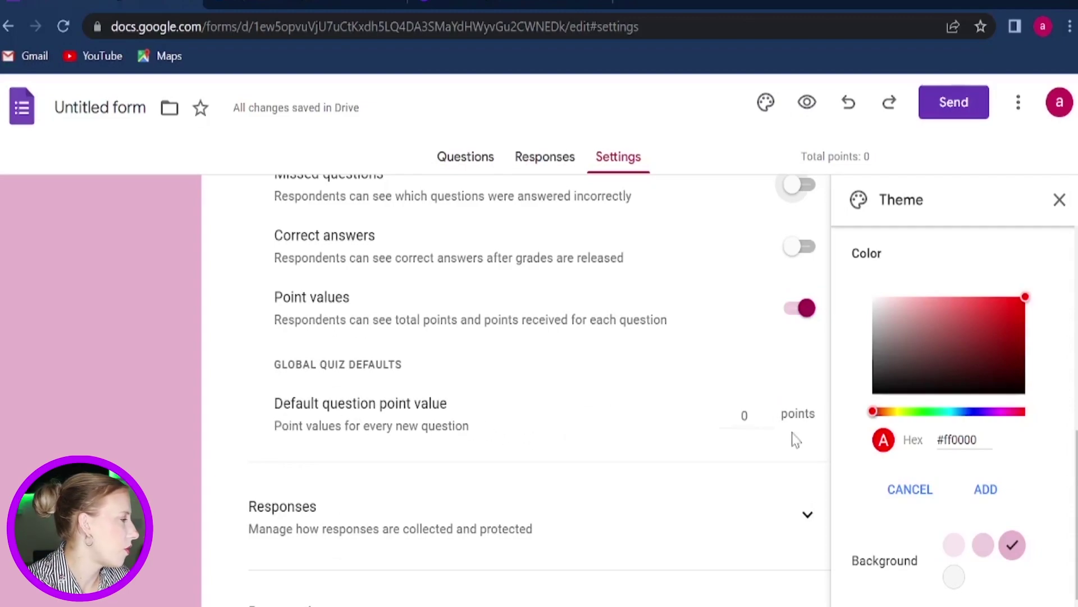
# Step: Change the default question point value to 1
pyautogui.click(746, 417)
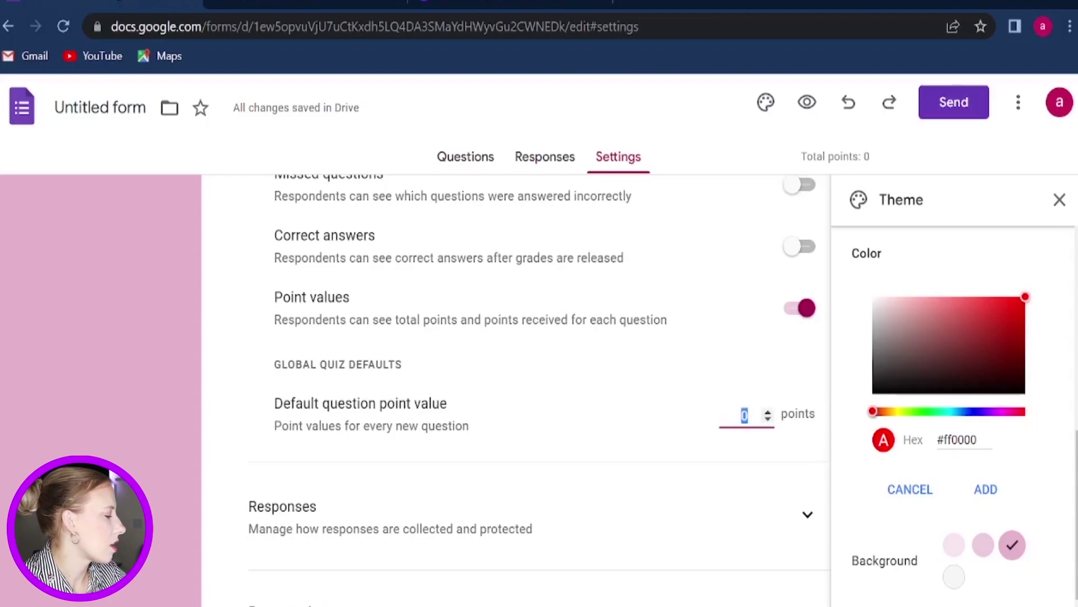
pyautogui.write('1')
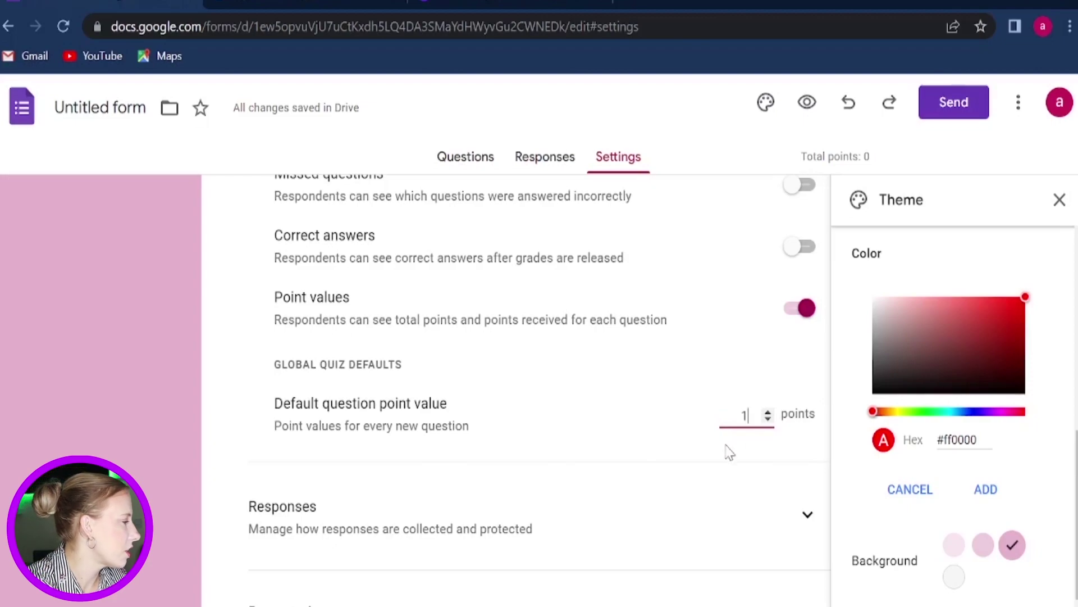
pyautogui.click(728, 452)
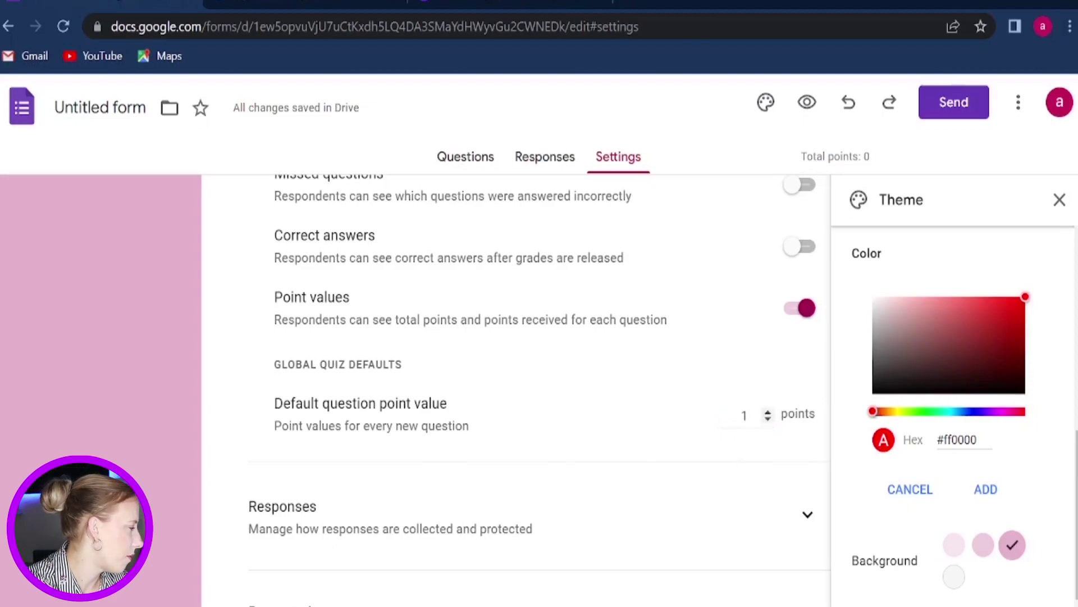
pyautogui.scroll(-2, 668, 425)
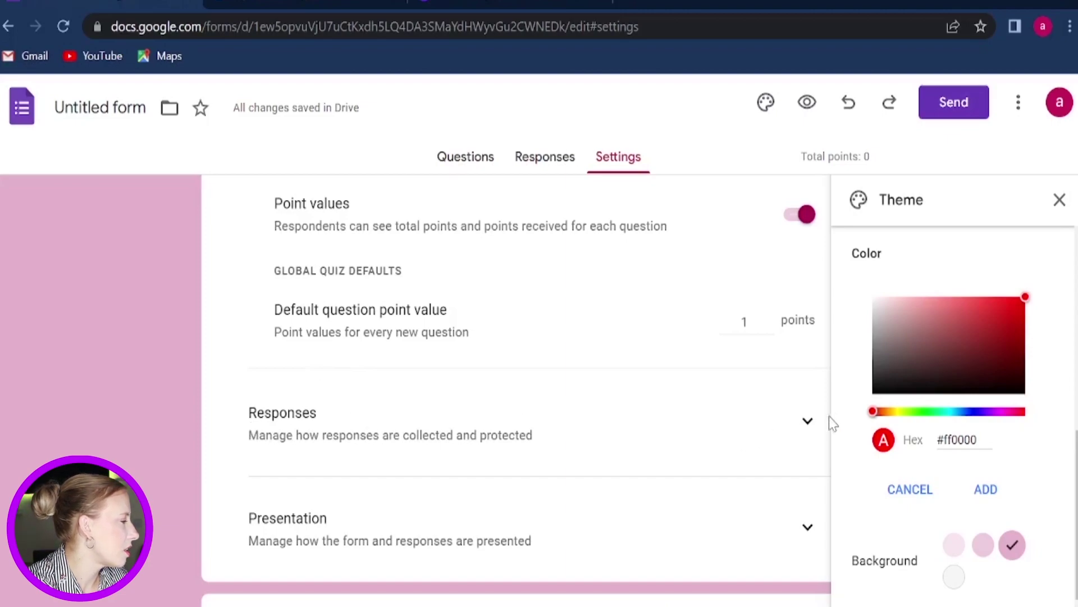
# Step: Set 'Send responders a copy of their response' to 'When requested' under Responses
pyautogui.click(807, 422)
pyautogui.scroll(-2, 807, 431)
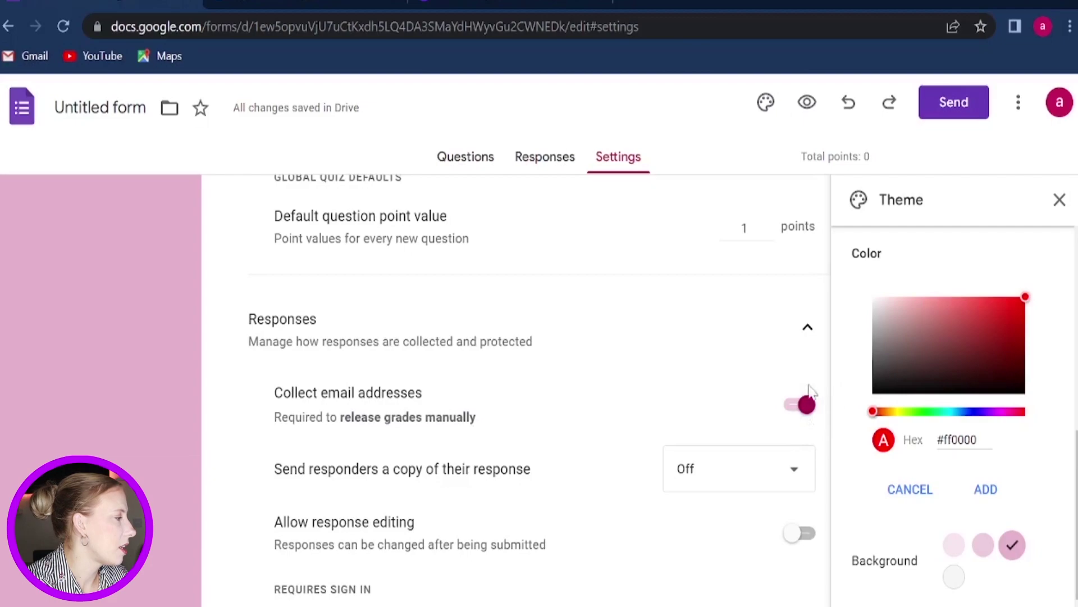
pyautogui.scroll(-2, 813, 416)
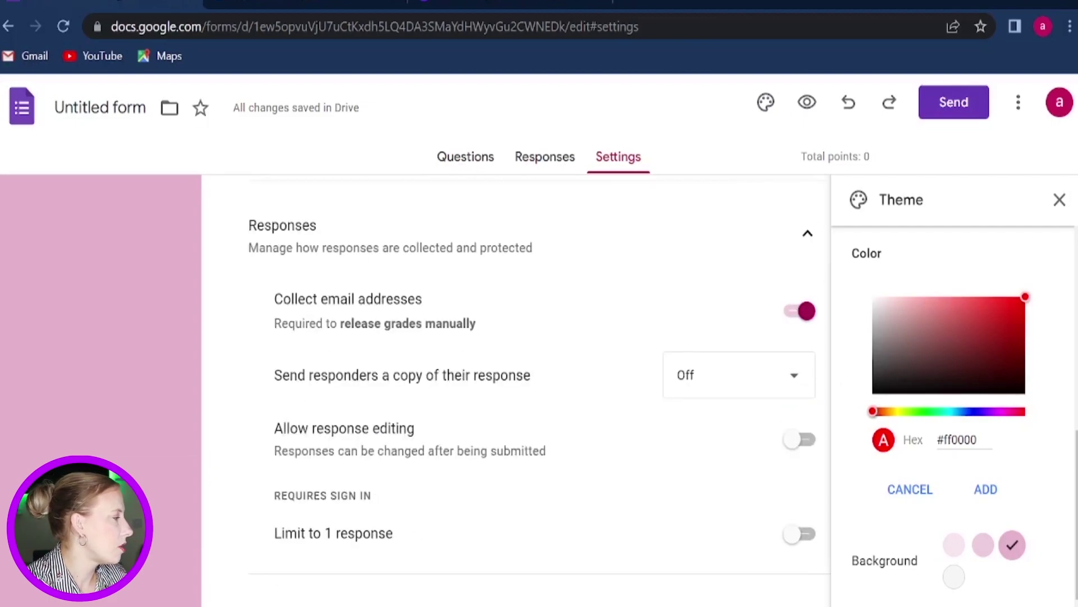
pyautogui.click(693, 388)
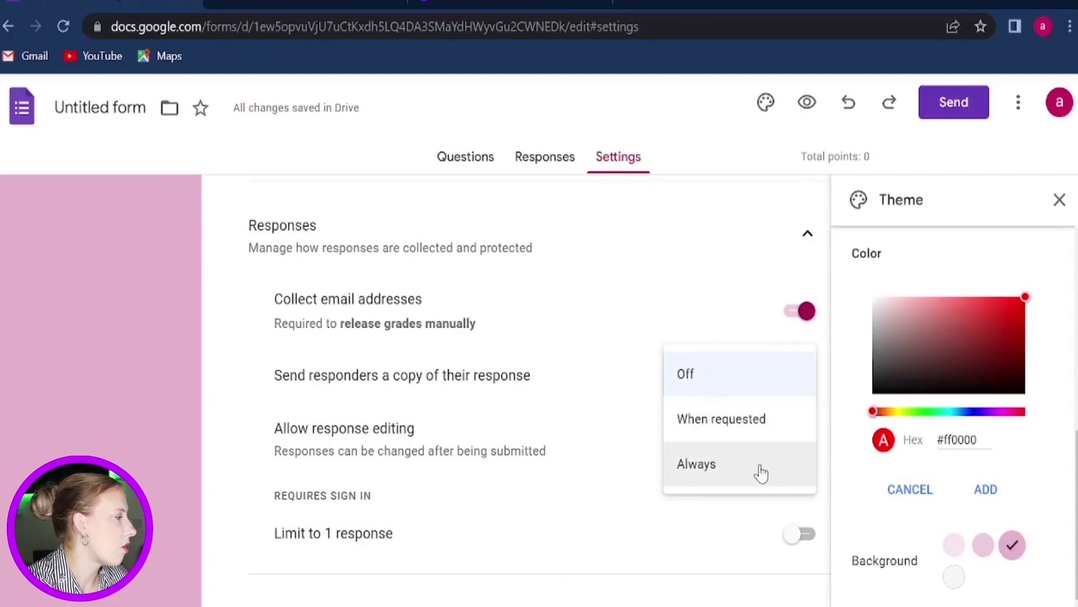
pyautogui.click(696, 436)
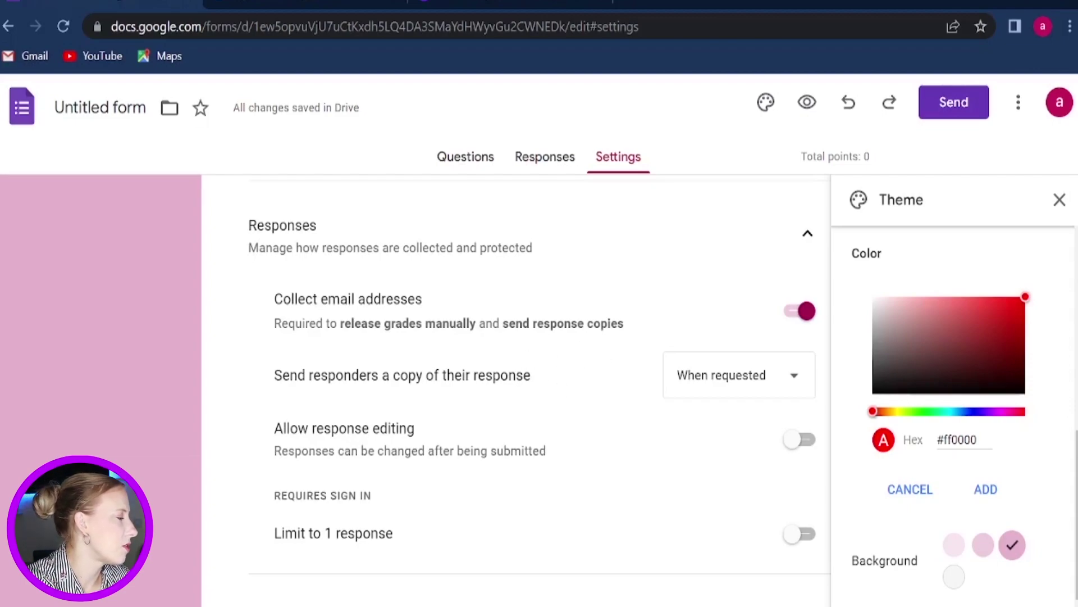
pyautogui.scroll(-2, 614, 391)
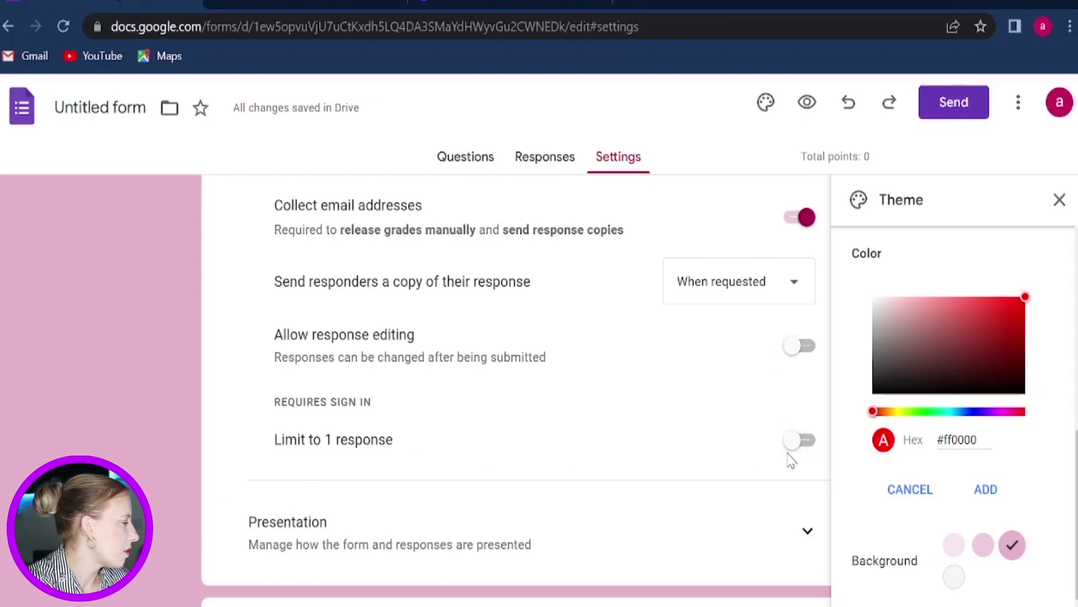
pyautogui.scroll(-2, 765, 469)
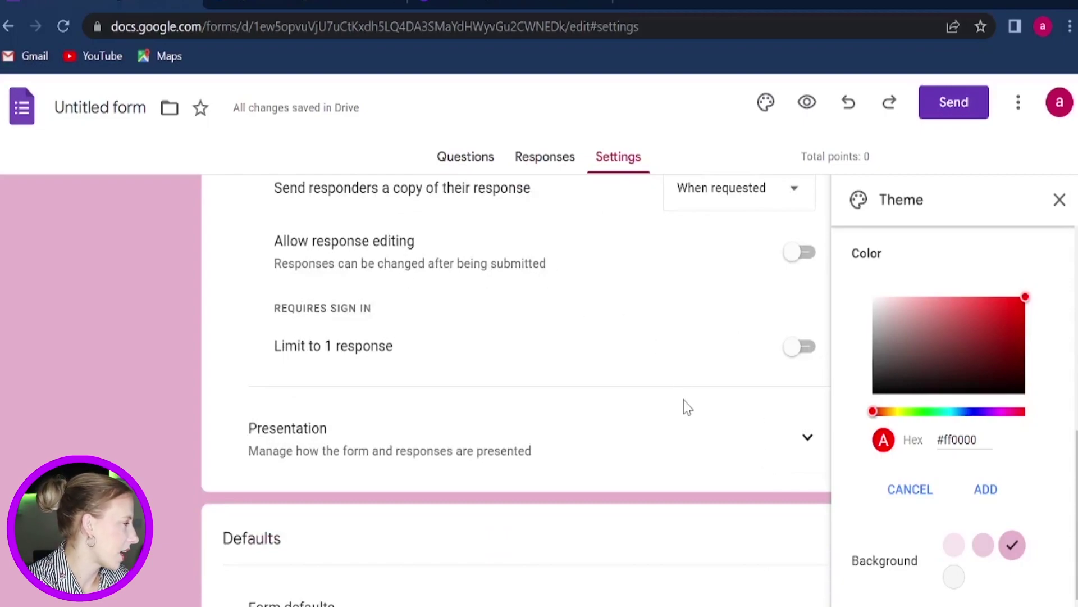
pyautogui.scroll(-2, 686, 406)
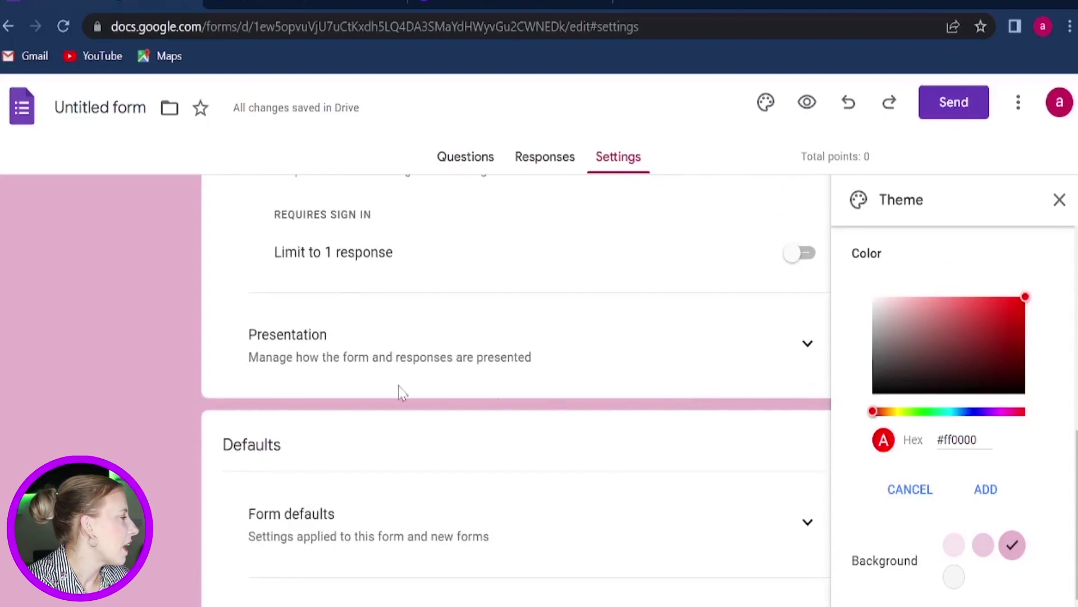
# Step: Expand Presentation settings and review the progress bar, question shuffling and submit-another-response options
pyautogui.click(808, 349)
pyautogui.scroll(-1, 652, 393)
pyautogui.scroll(-1, 655, 393)
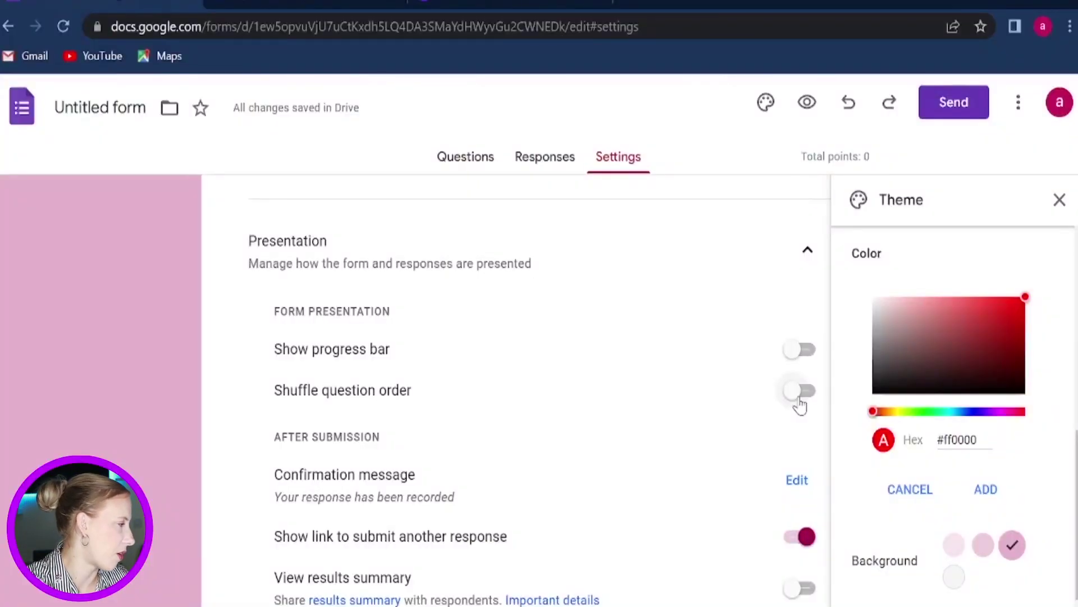
pyautogui.scroll(-3, 800, 404)
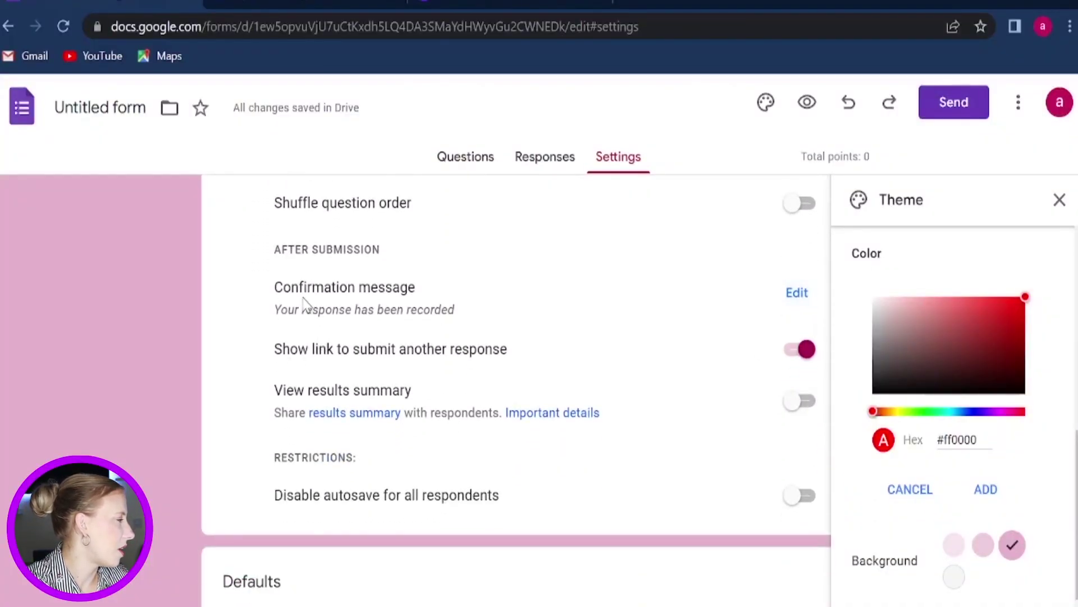
# Step: Open the confirmation message box for editing, then scroll down to the Form defaults section
pyautogui.click(795, 294)
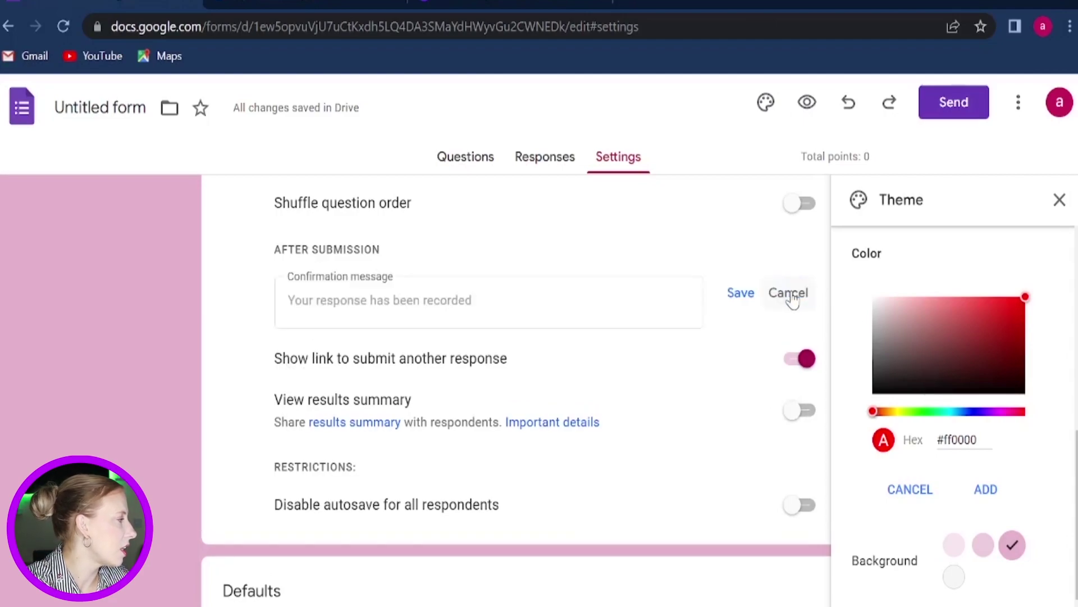
pyautogui.click(289, 300)
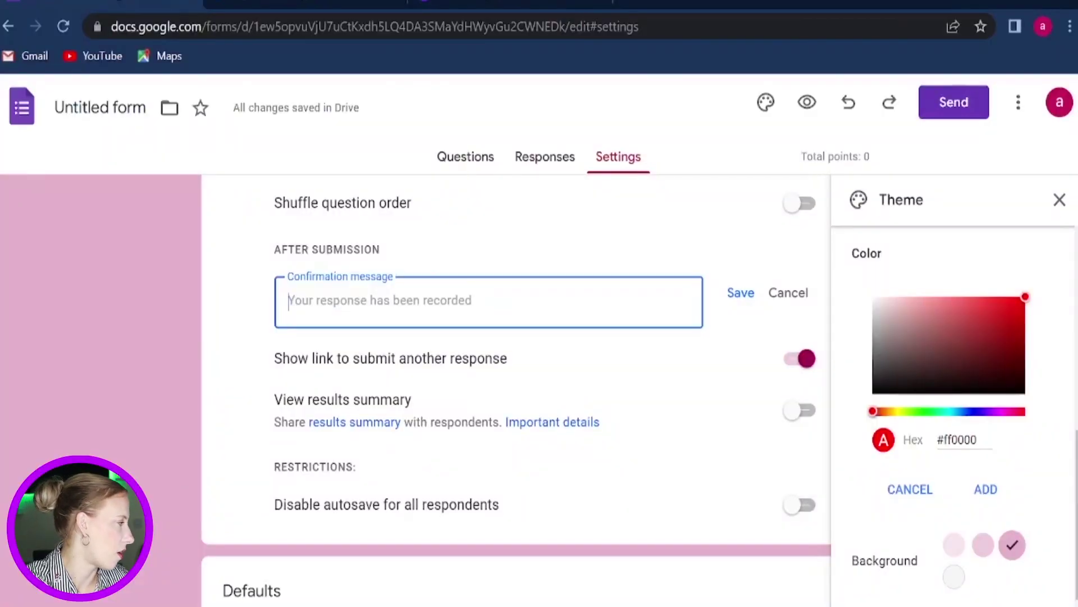
pyautogui.scroll(-2, 416, 344)
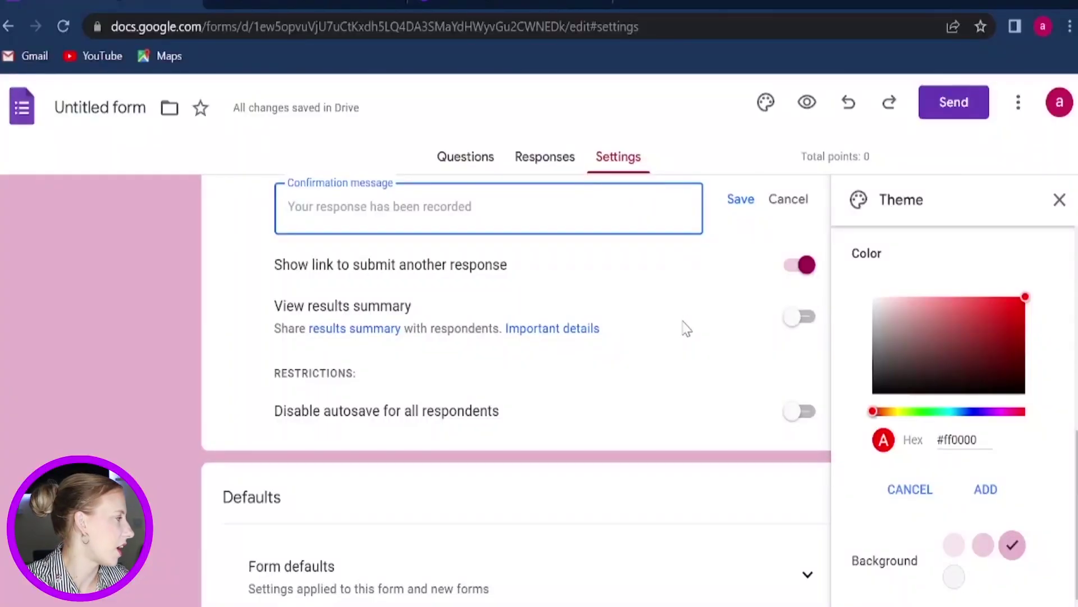
pyautogui.scroll(-2, 686, 329)
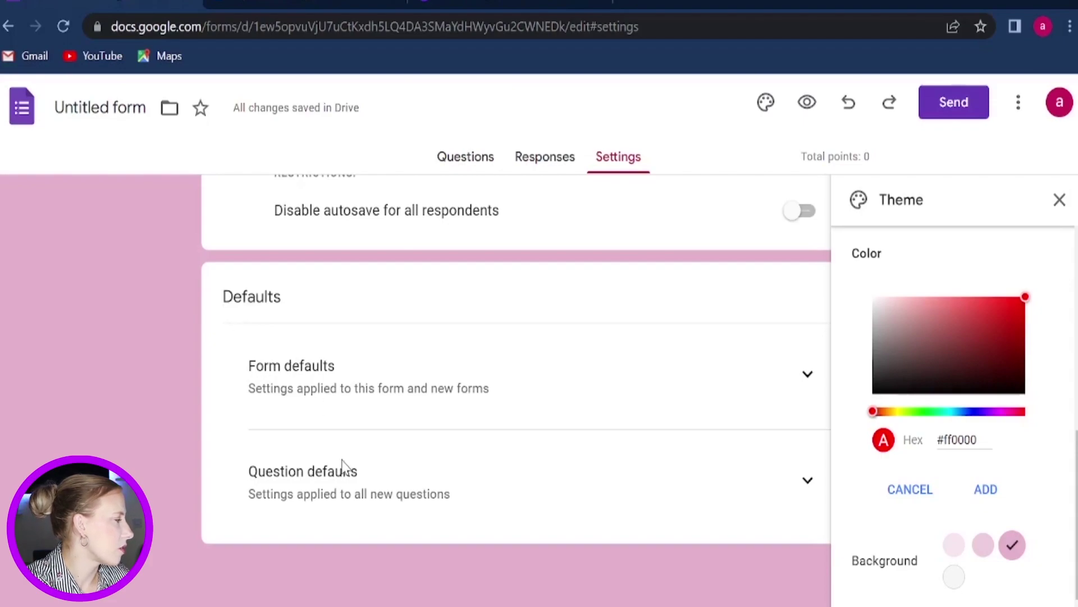
# Step: Expand Form defaults and Question defaults, and turn on 'Make questions required by default'
pyautogui.click(806, 376)
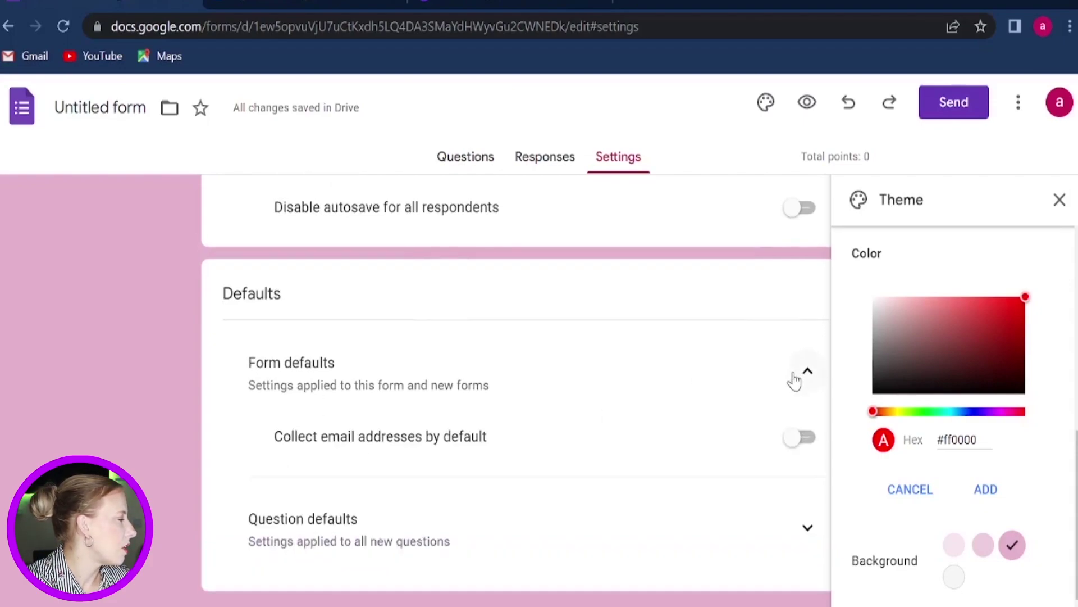
pyautogui.click(809, 481)
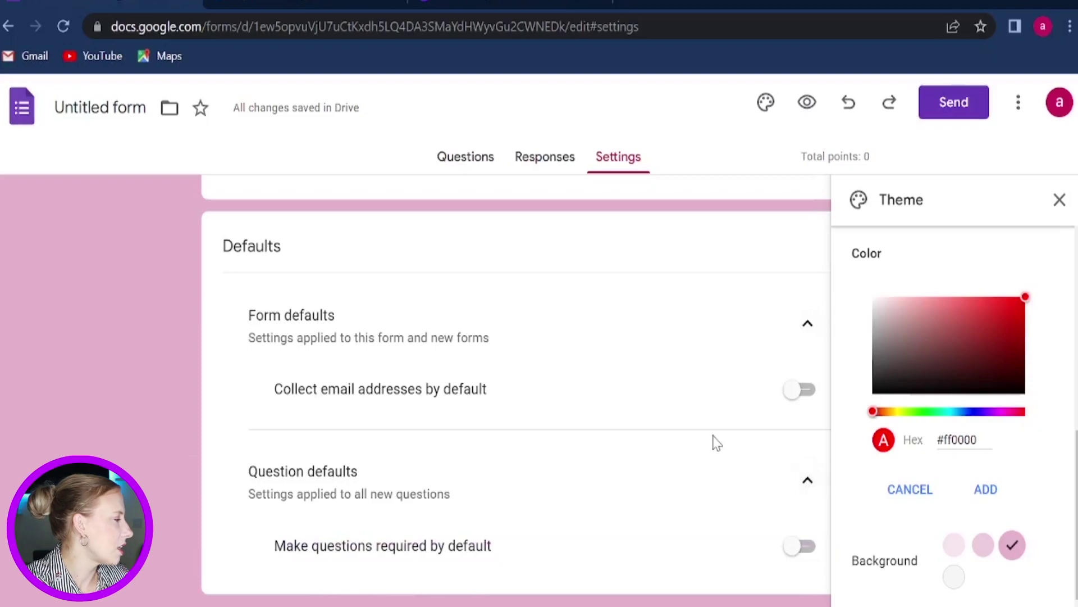
pyautogui.scroll(-1, 716, 443)
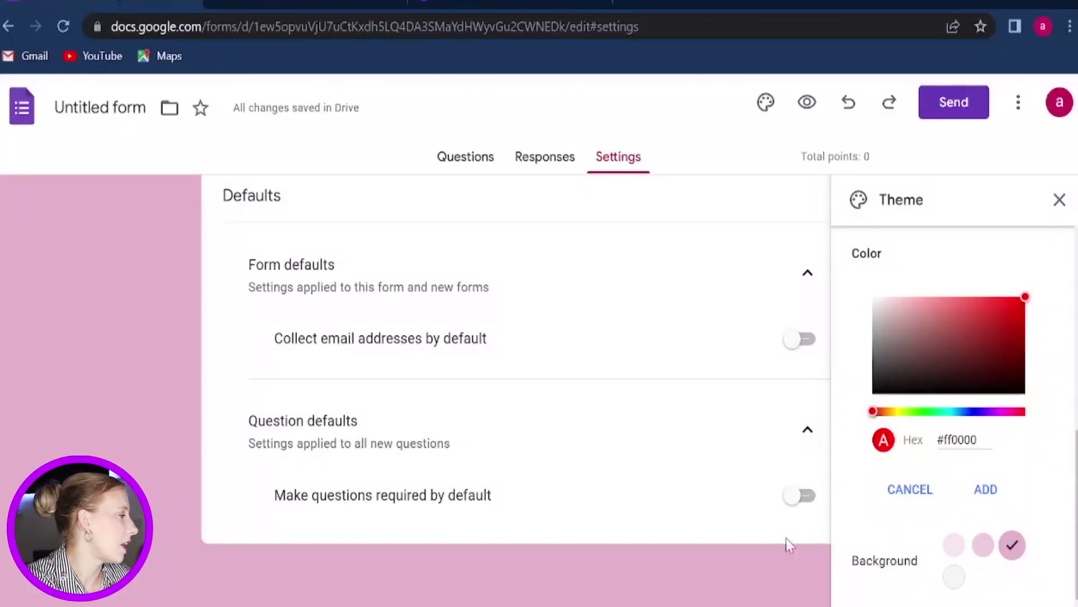
pyautogui.click(803, 496)
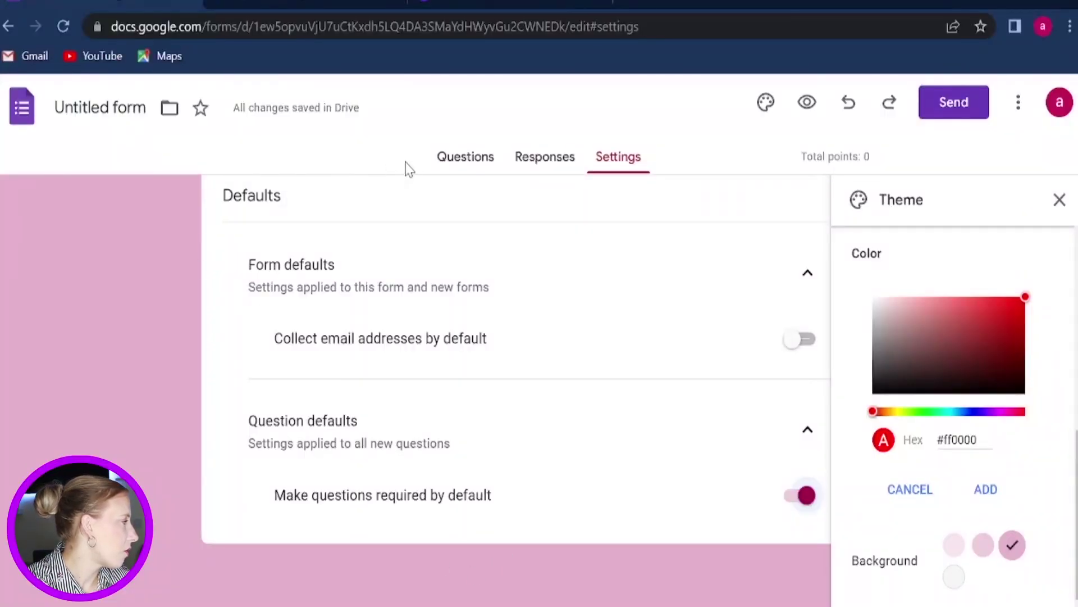
# Step: Return to the Questions tab and change the first question's type to File upload
pyautogui.click(448, 155)
pyautogui.scroll(-3, 537, 315)
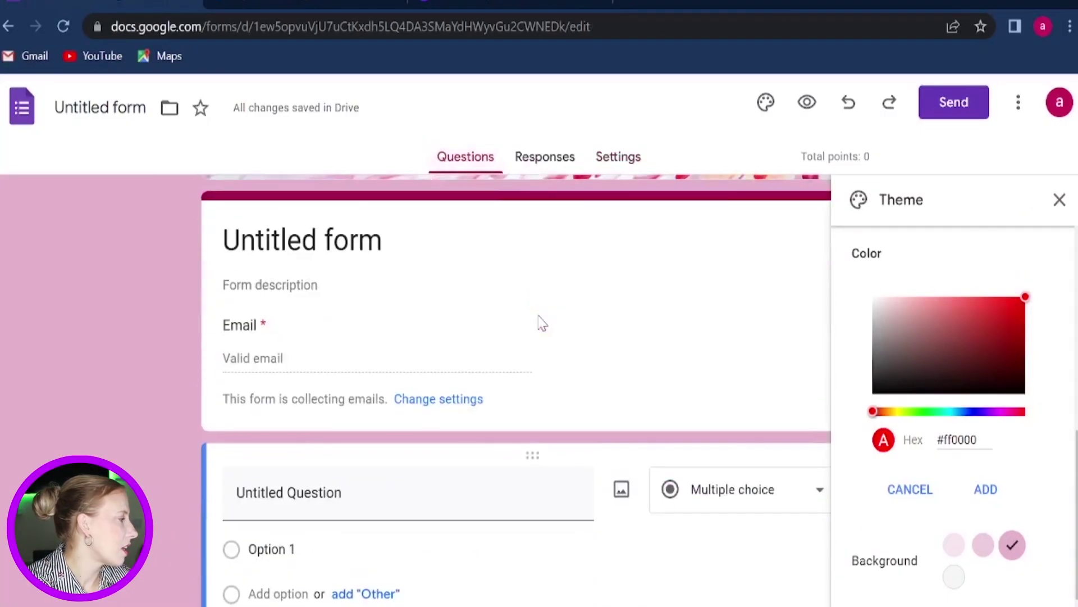
pyautogui.scroll(-2, 542, 324)
pyautogui.scroll(-1, 398, 287)
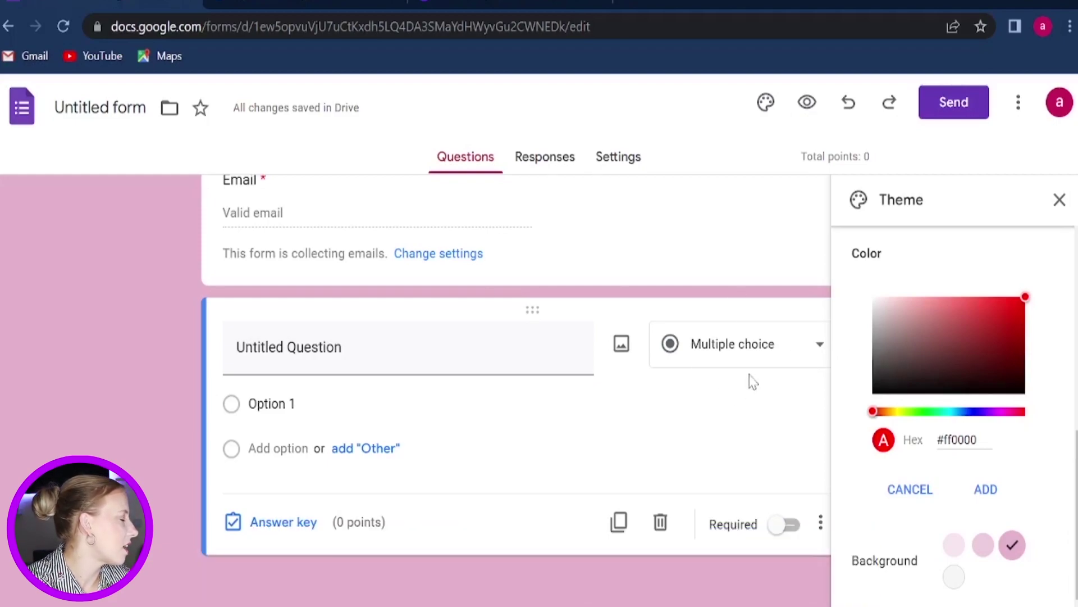
pyautogui.click(827, 356)
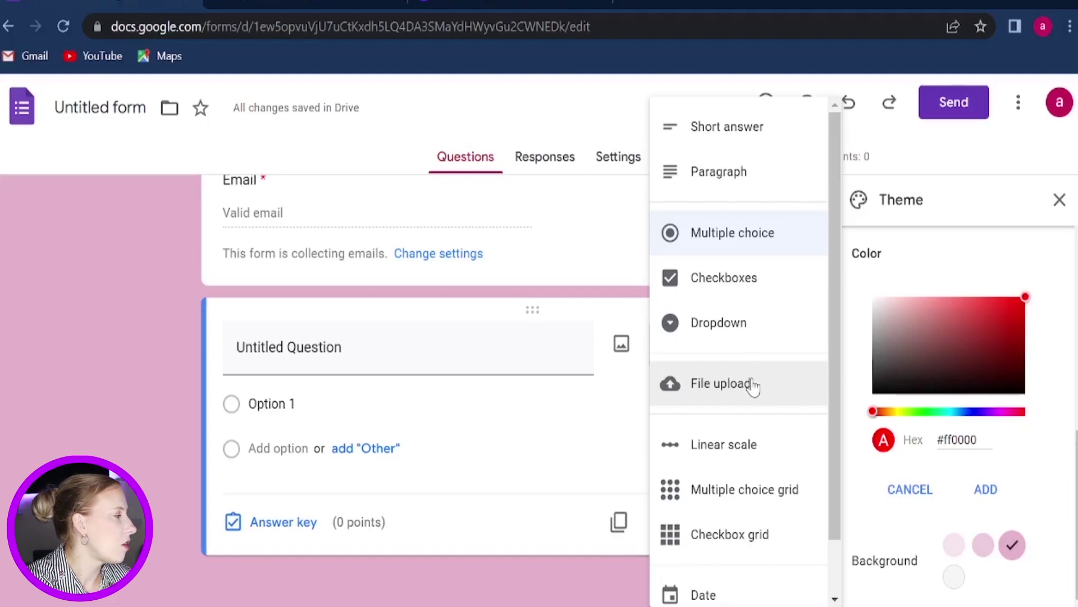
pyautogui.scroll(-1, 752, 386)
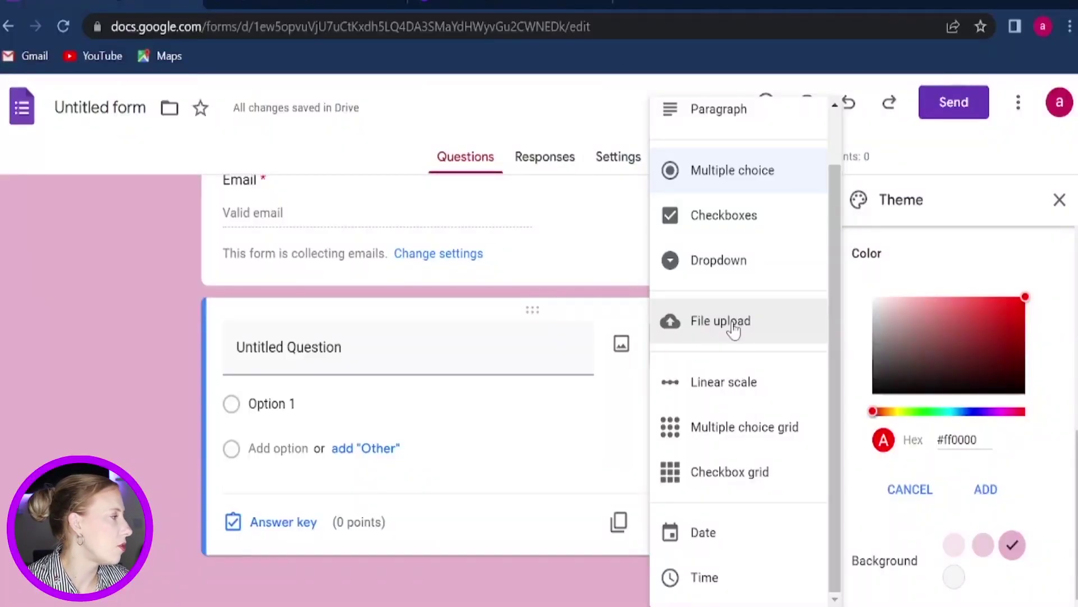
pyautogui.click(723, 324)
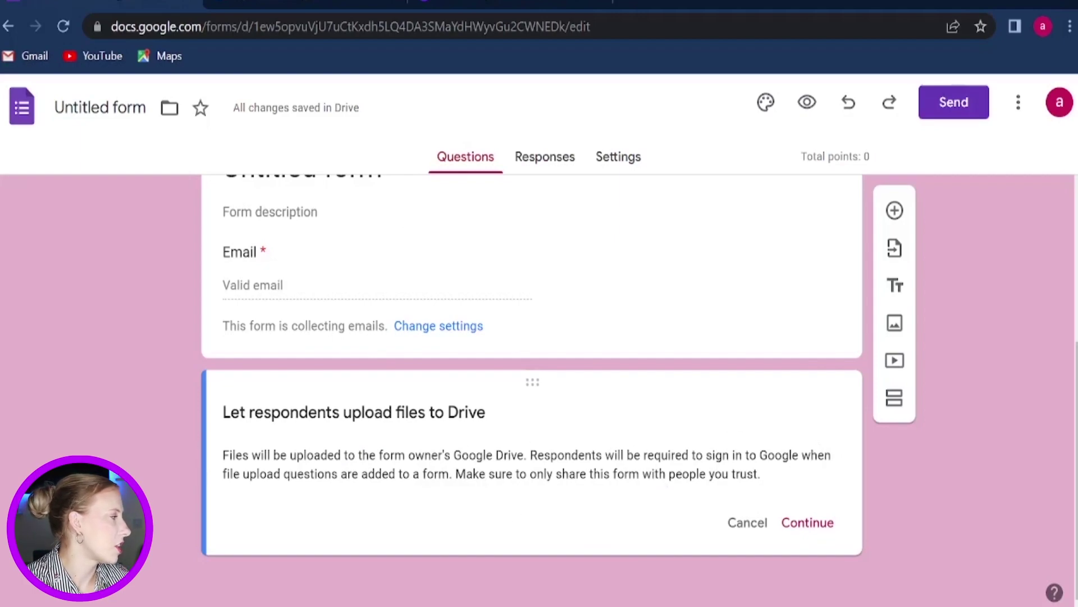
# Step: Add a new question to the form and keep it as Multiple choice
pyautogui.scroll(3, 713, 479)
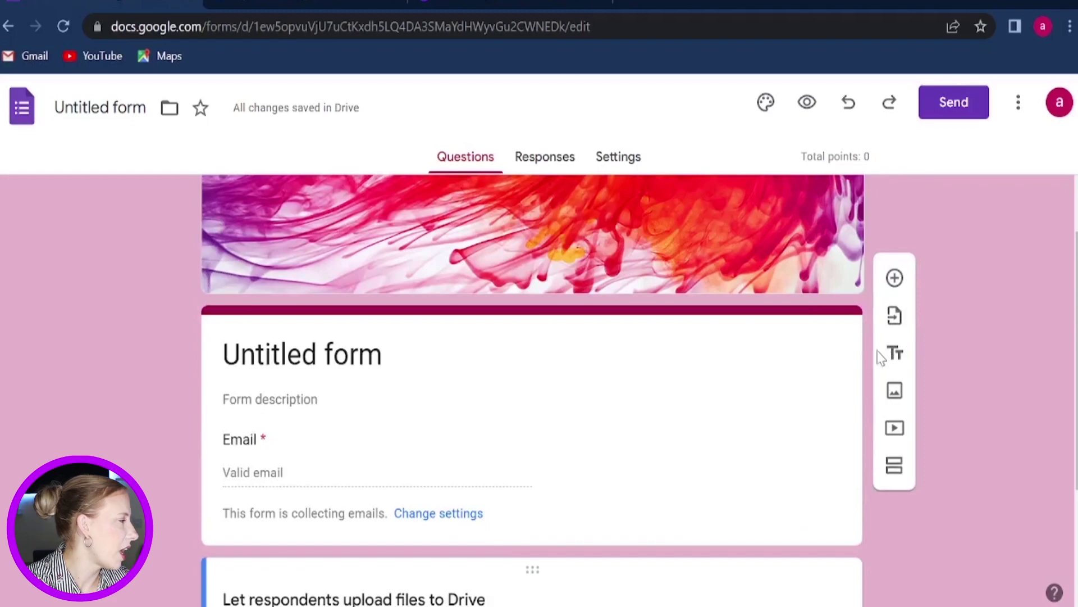
pyautogui.click(893, 279)
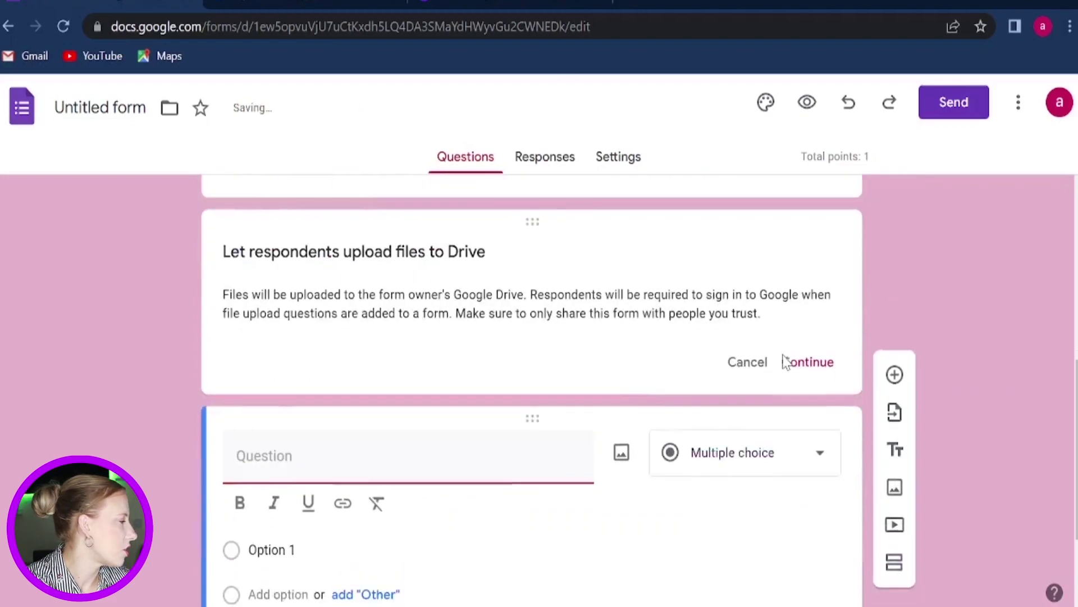
pyautogui.click(820, 306)
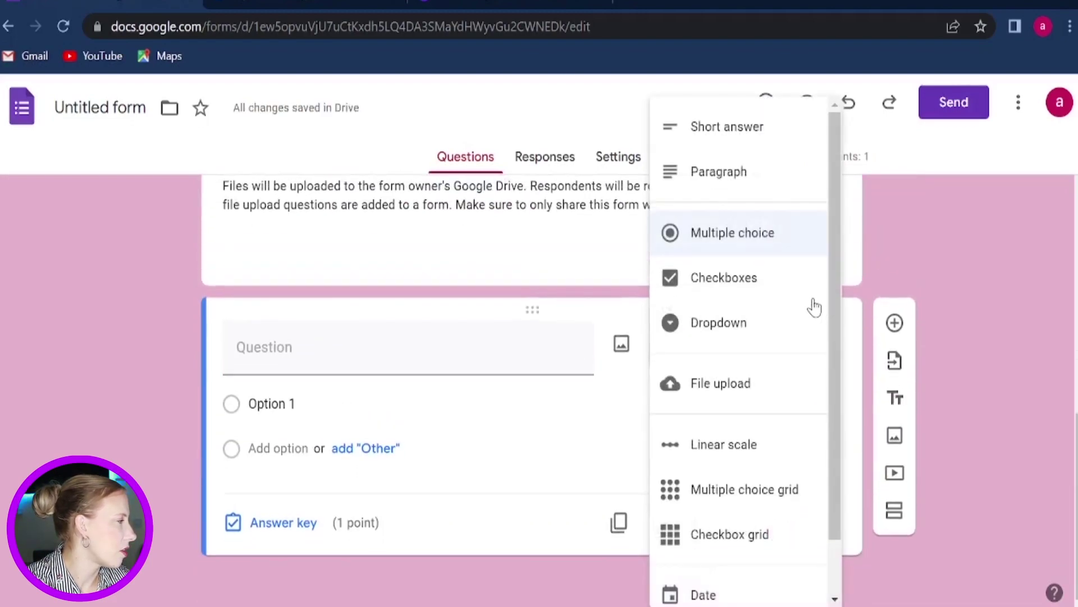
pyautogui.click(741, 241)
# Step: Give the question option 'a', an Other choice, and a second option 'b'
pyautogui.click(271, 403)
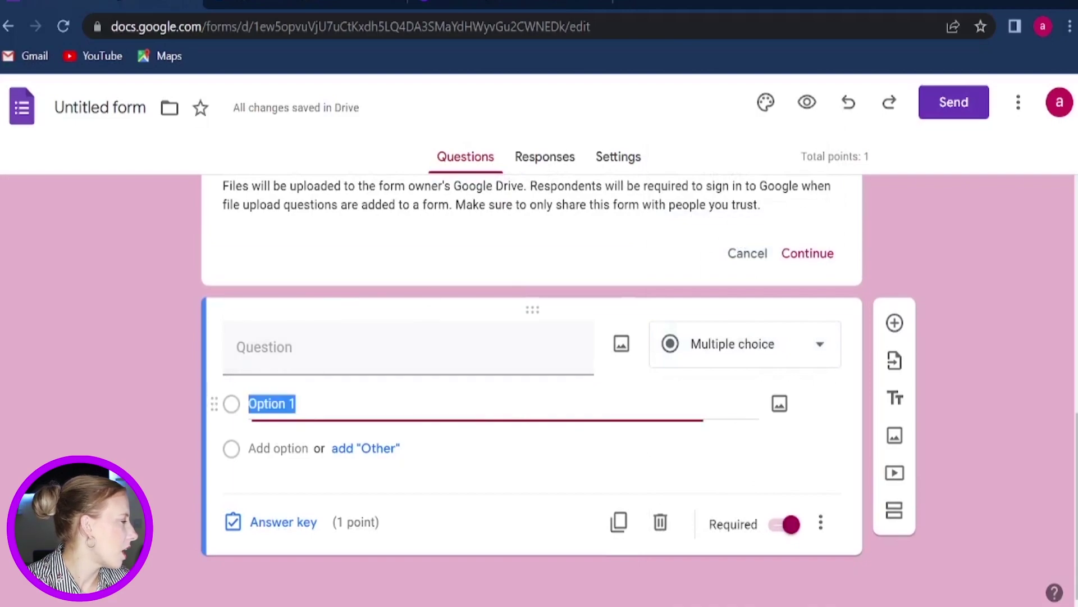
pyautogui.write('a')
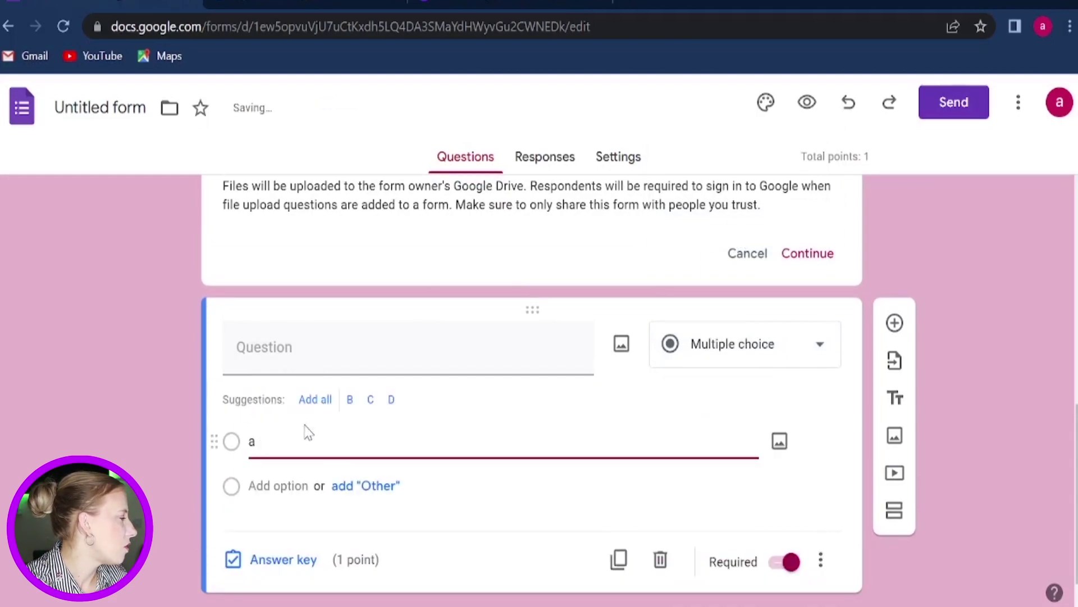
pyautogui.click(365, 486)
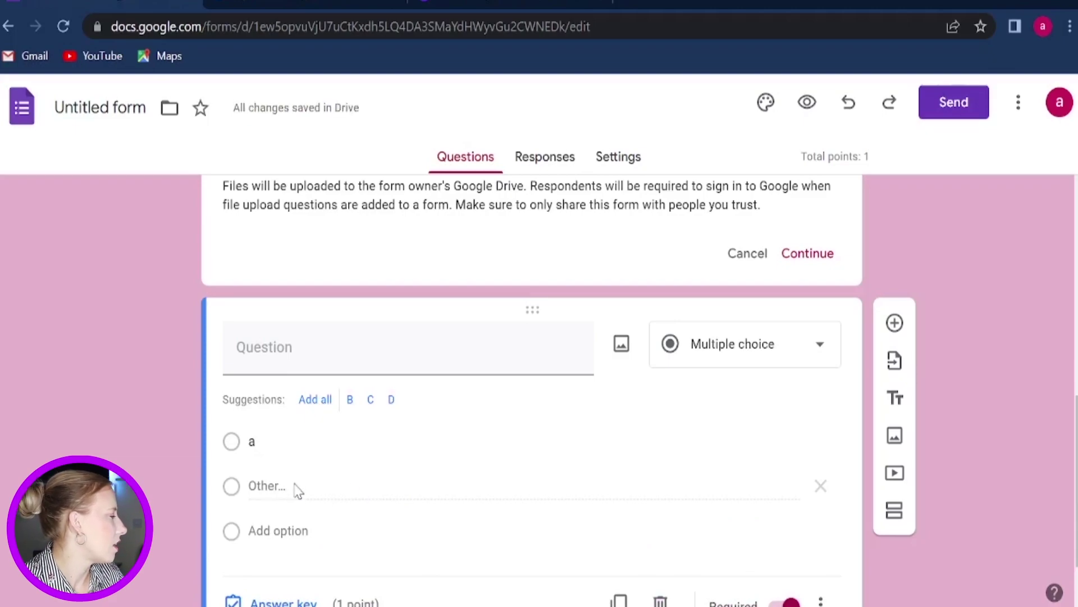
pyautogui.click(284, 531)
pyautogui.write('b')
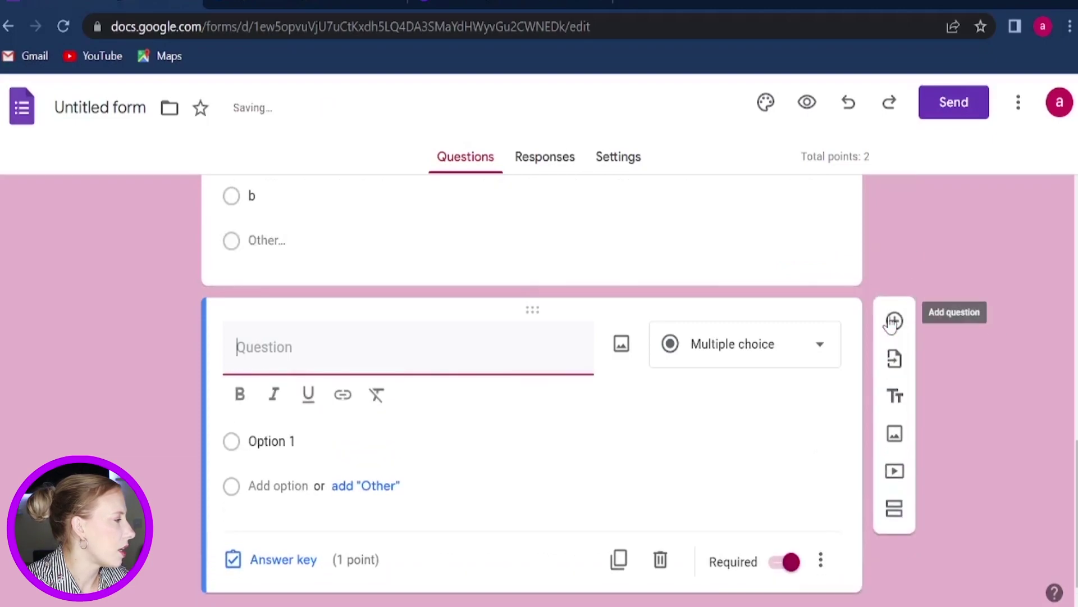
pyautogui.click(816, 355)
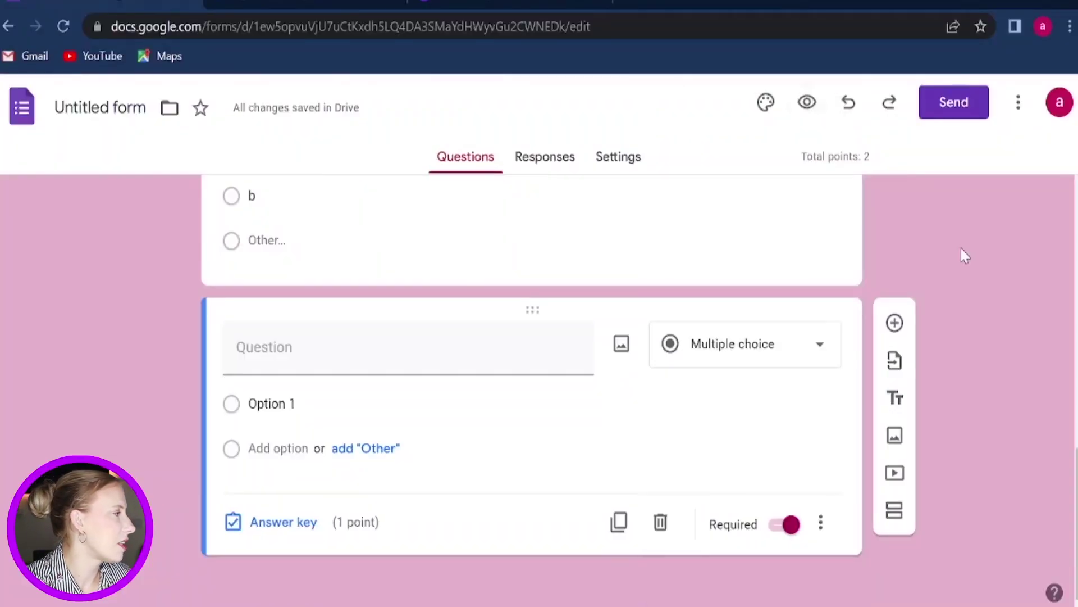
pyautogui.click(807, 103)
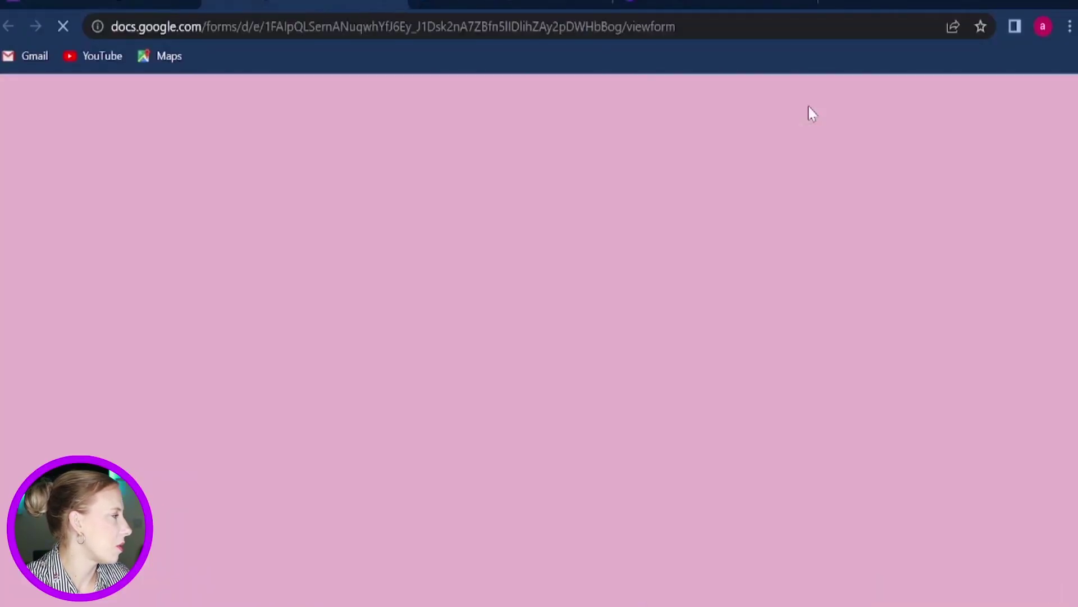
pyautogui.scroll(-10, 863, 316)
pyautogui.scroll(9, 863, 316)
pyautogui.scroll(2, 863, 316)
pyautogui.scroll(-10, 863, 316)
pyautogui.scroll(-3, 475, 309)
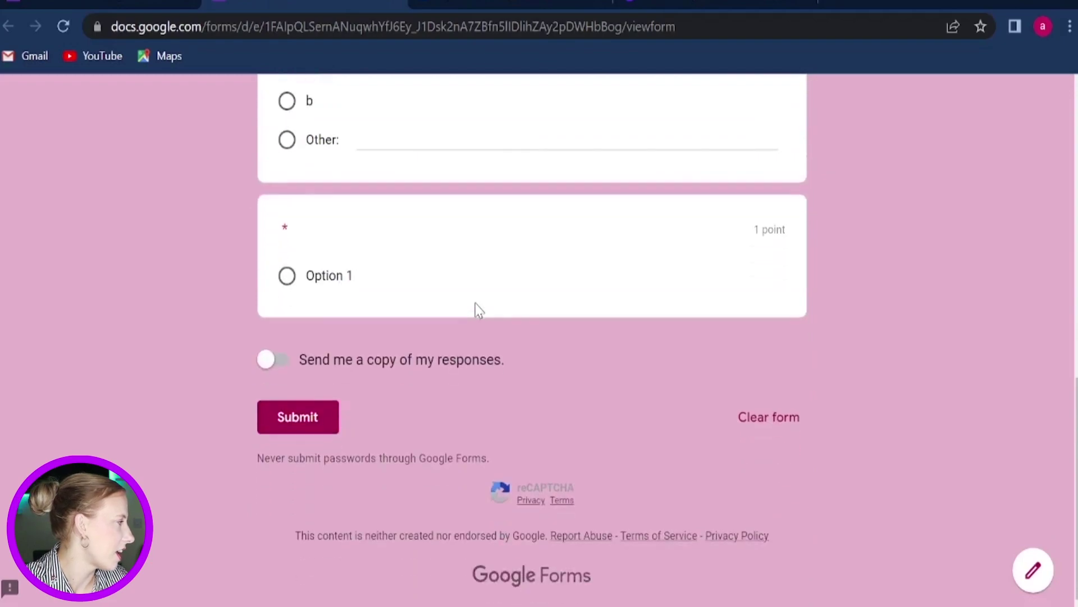
pyautogui.scroll(10, 467, 337)
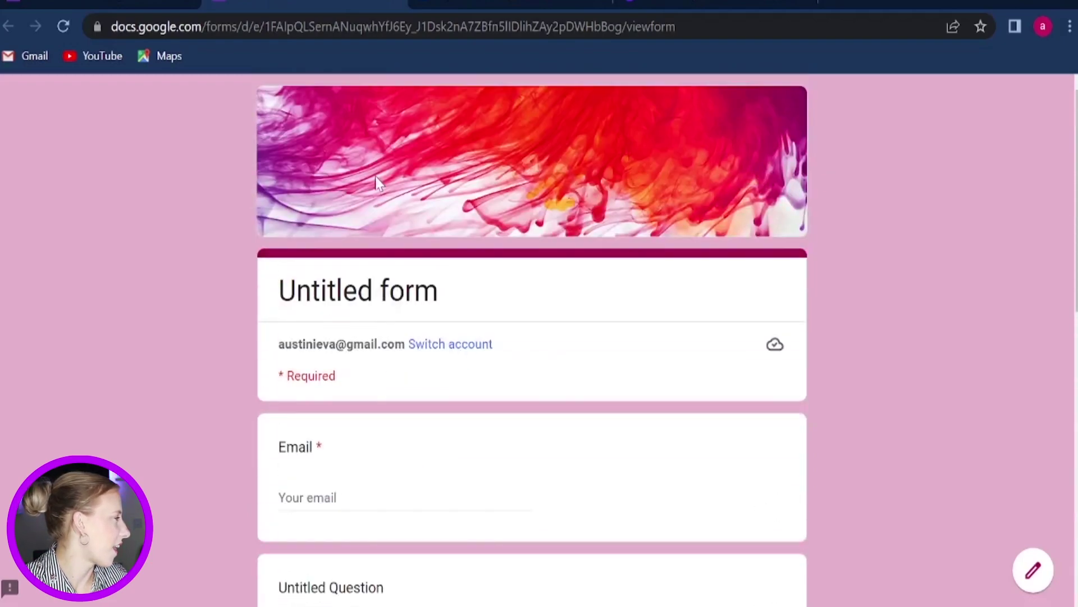
pyautogui.click(105, 12)
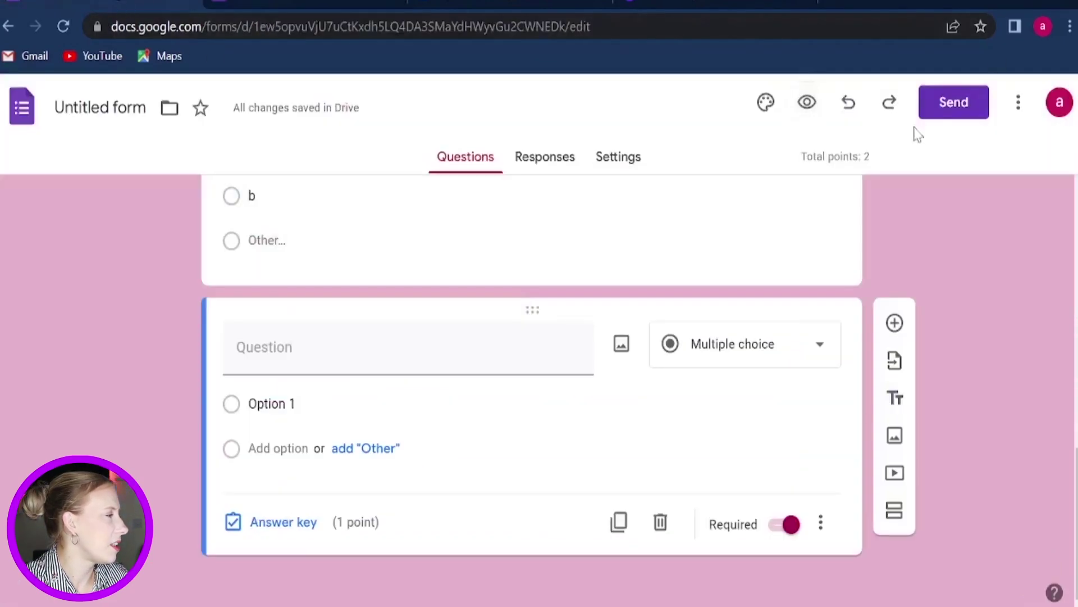
# Step: In the Send form dialog, show the form's link, then its 640 × 1087 px embed HTML
pyautogui.click(935, 105)
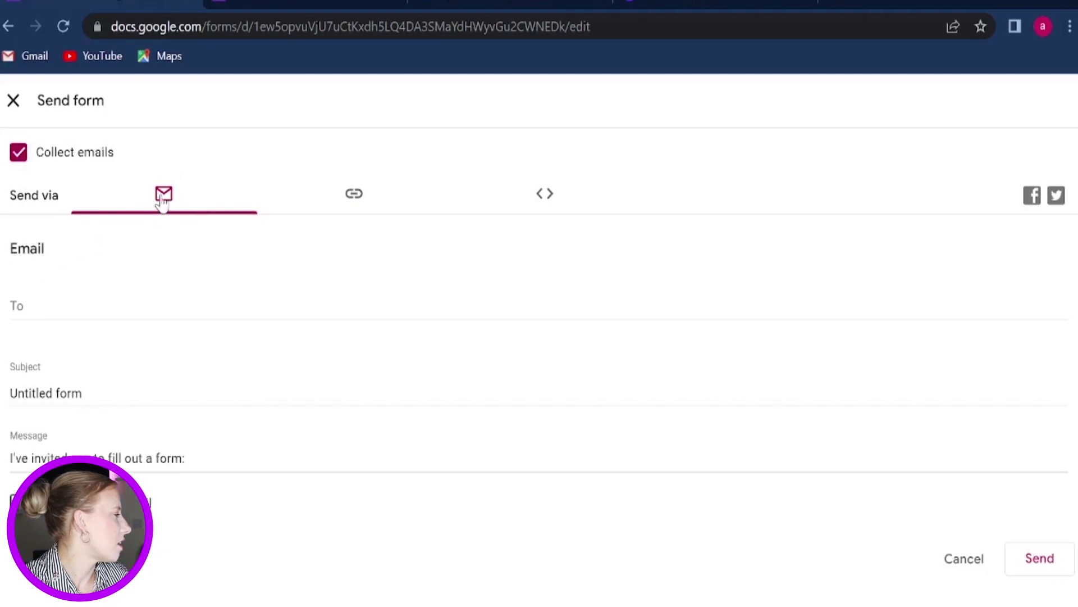
pyautogui.click(355, 198)
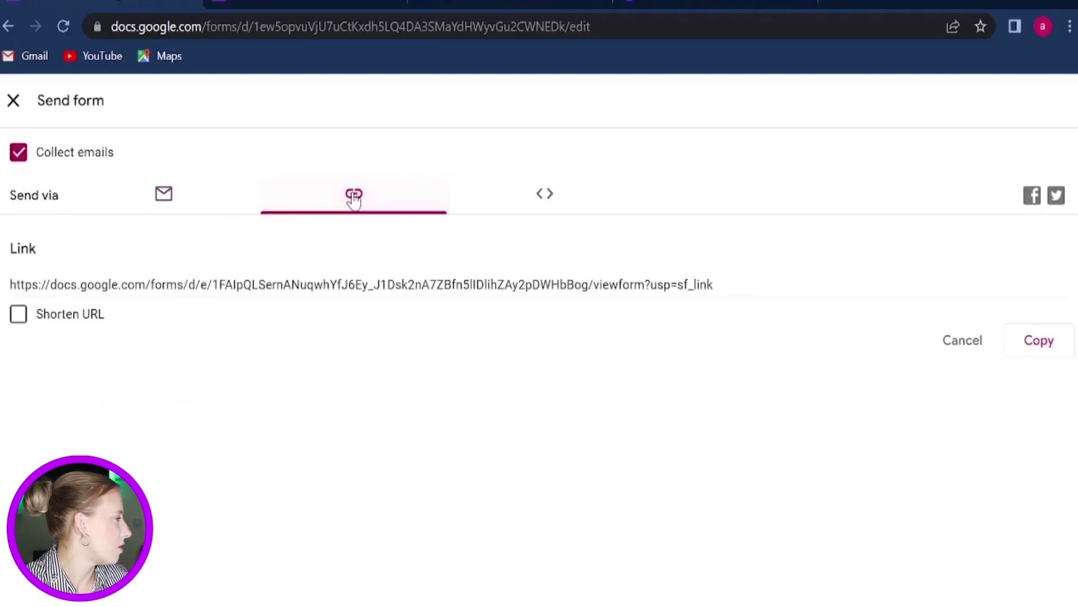
pyautogui.click(531, 200)
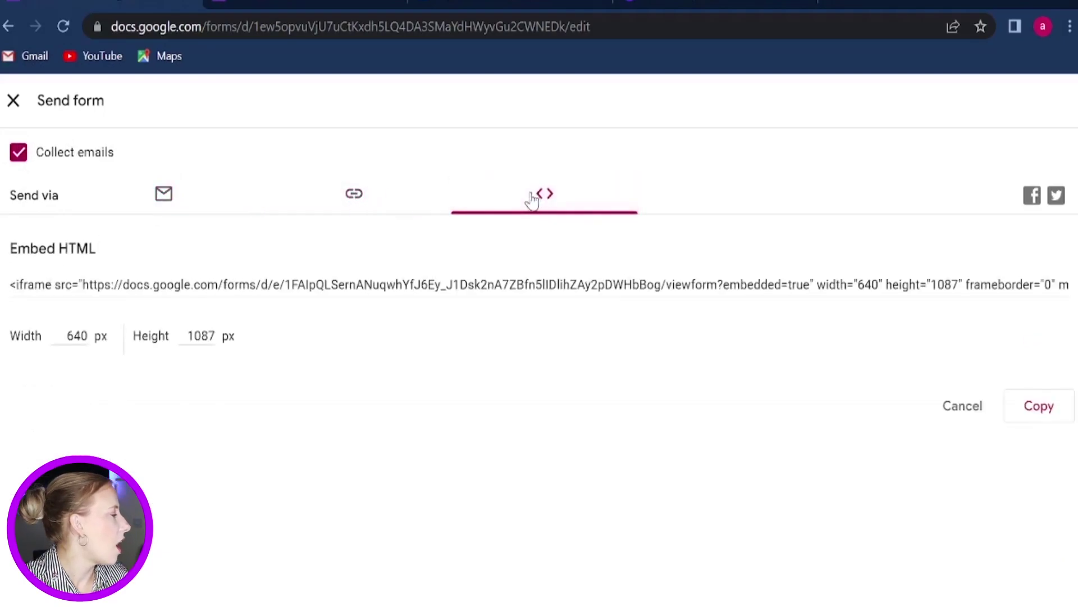